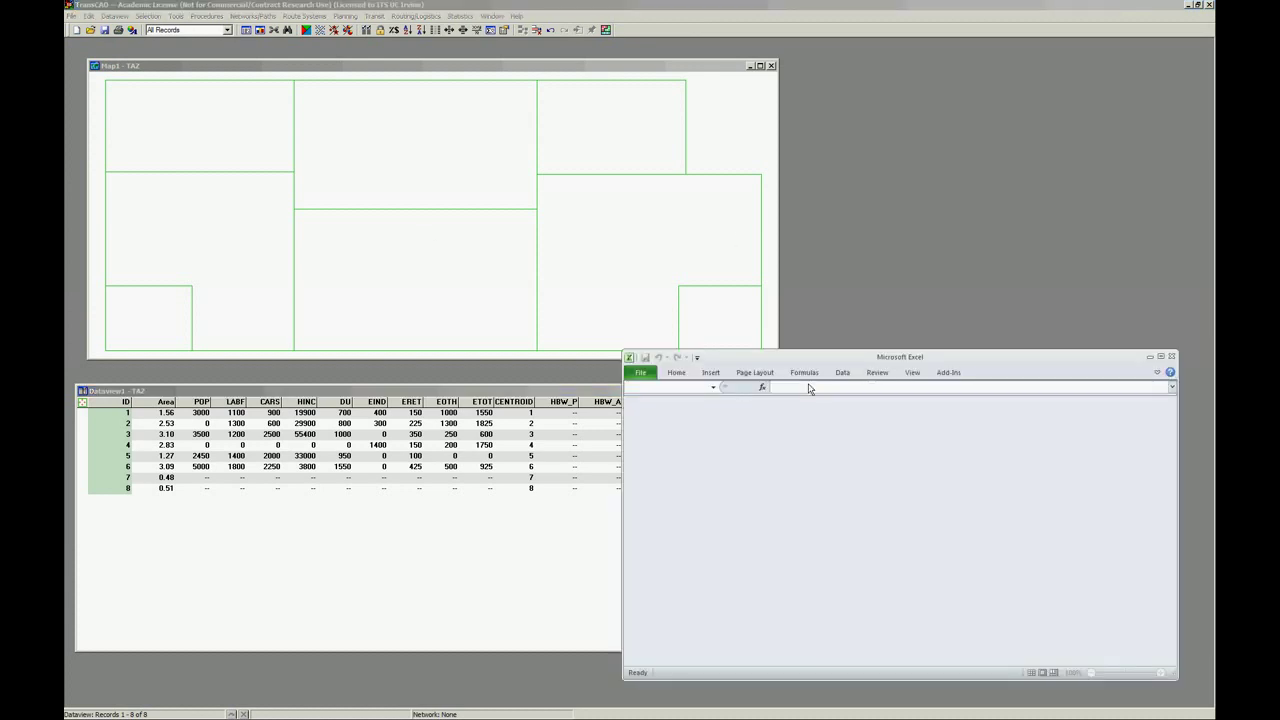
# Step: Open the Trips.xlsx workbook in Excel and compare its ZONE column with the CENTROID column of the TAZ dataview
pyautogui.click(627, 373)
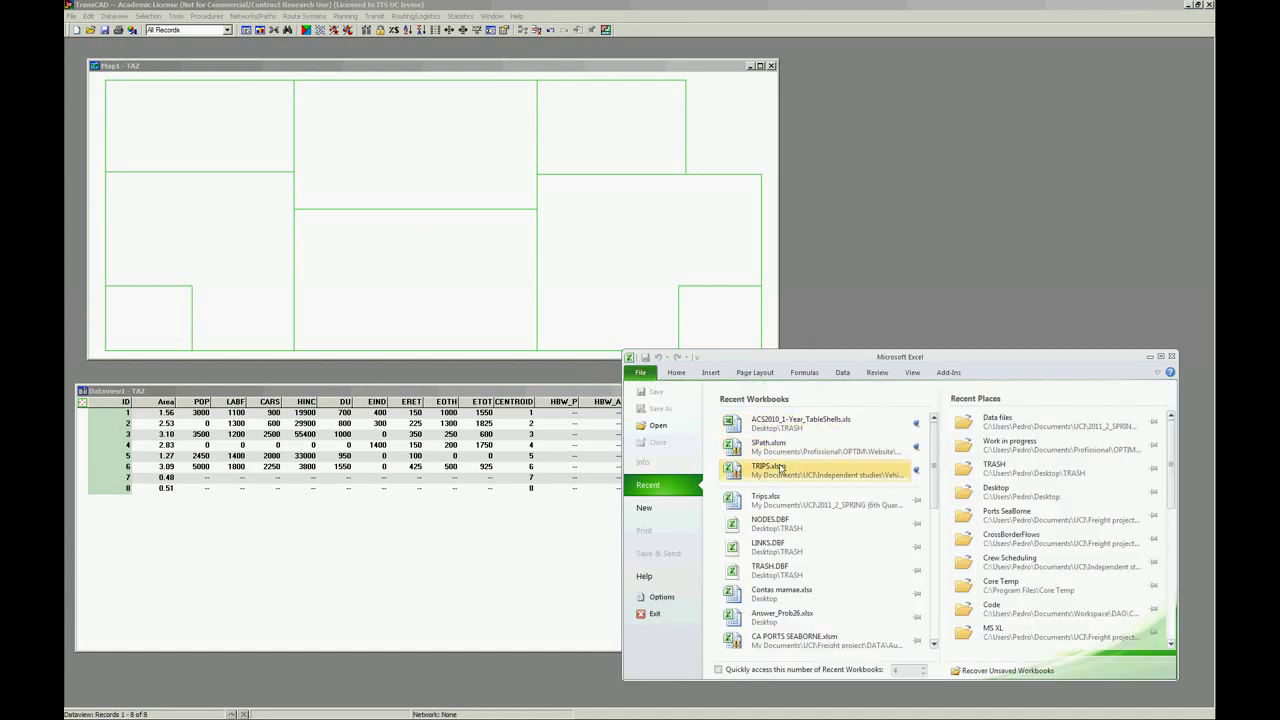
pyautogui.click(780, 499)
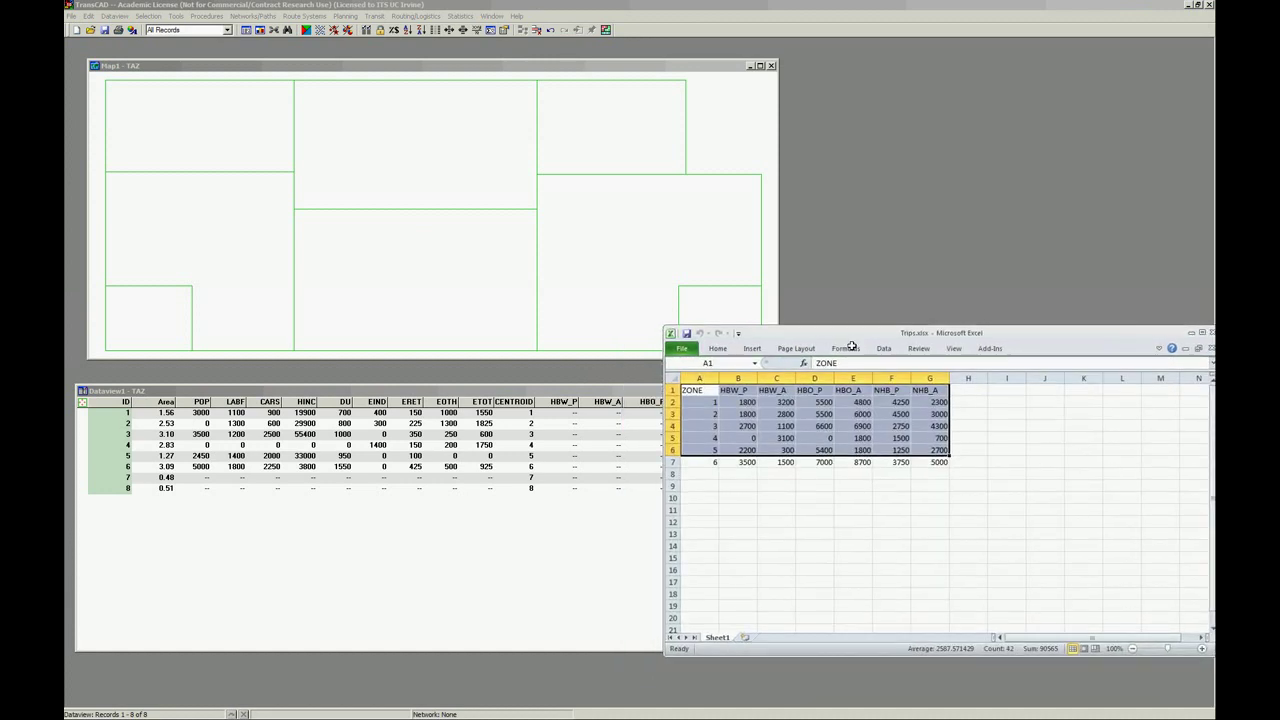
pyautogui.moveTo(712, 402); pyautogui.dragTo(712, 462)
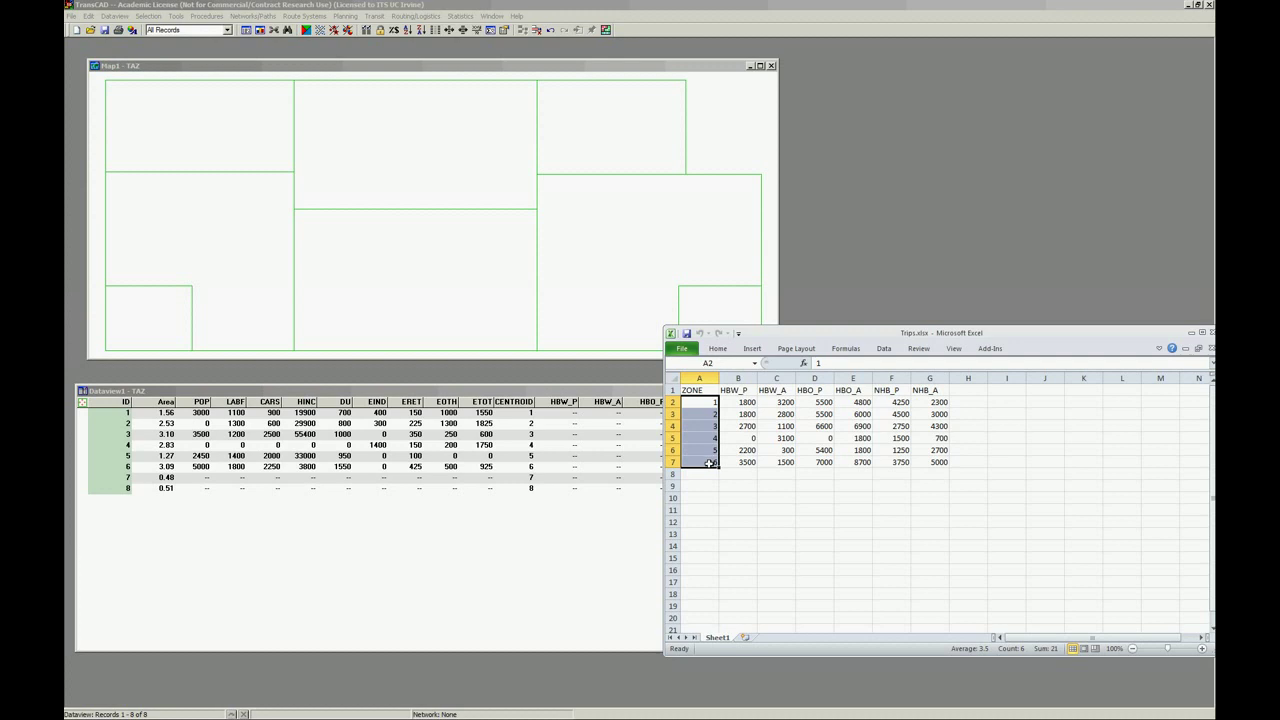
pyautogui.click(777, 432)
pyautogui.moveTo(706, 388); pyautogui.dragTo(775, 460)
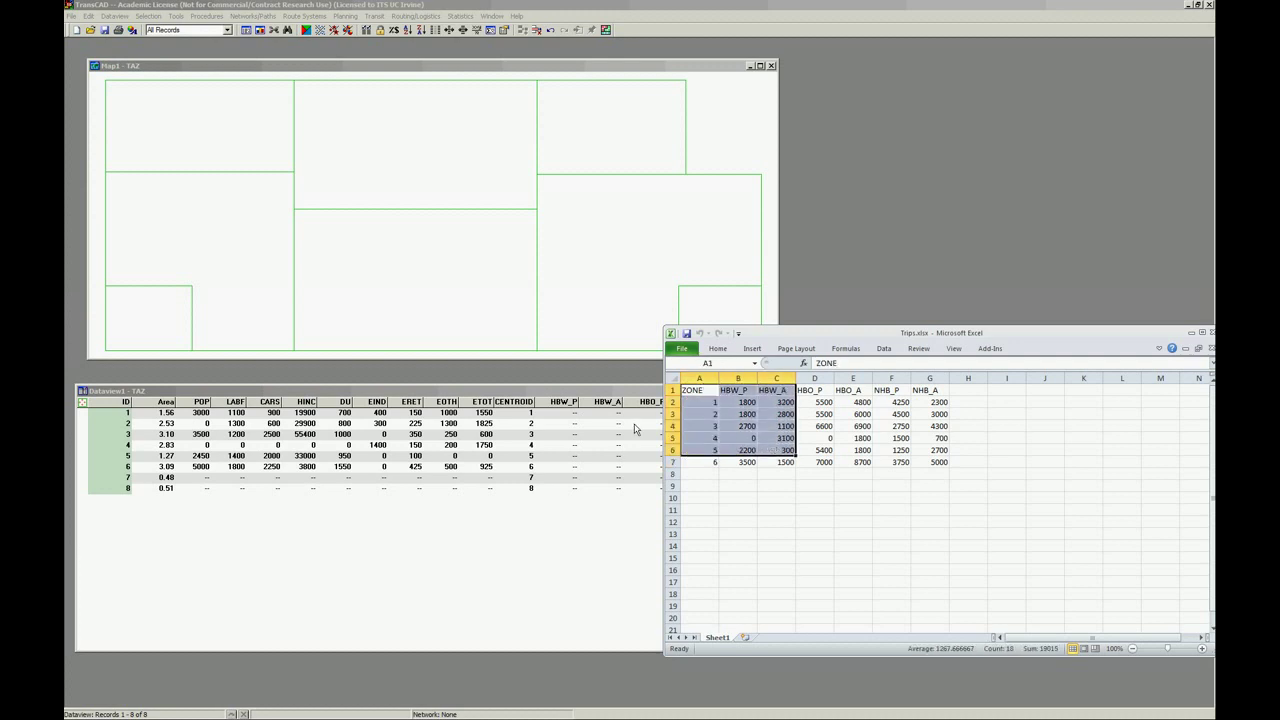
pyautogui.click(559, 425)
pyautogui.click(514, 402)
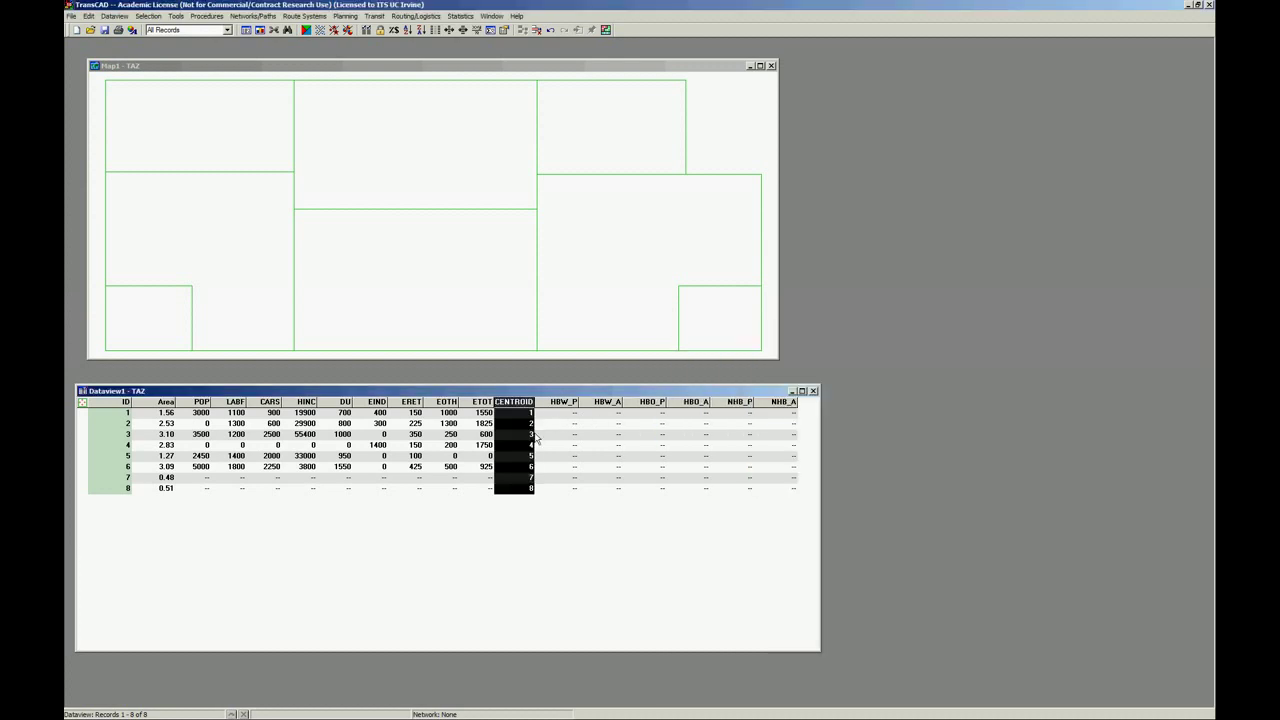
# Step: Copy the HBW_P values of zones 1 to 6 from the Excel sheet into the HBW_P column of the TAZ dataview
pyautogui.hotkey('alt', 'Tab')
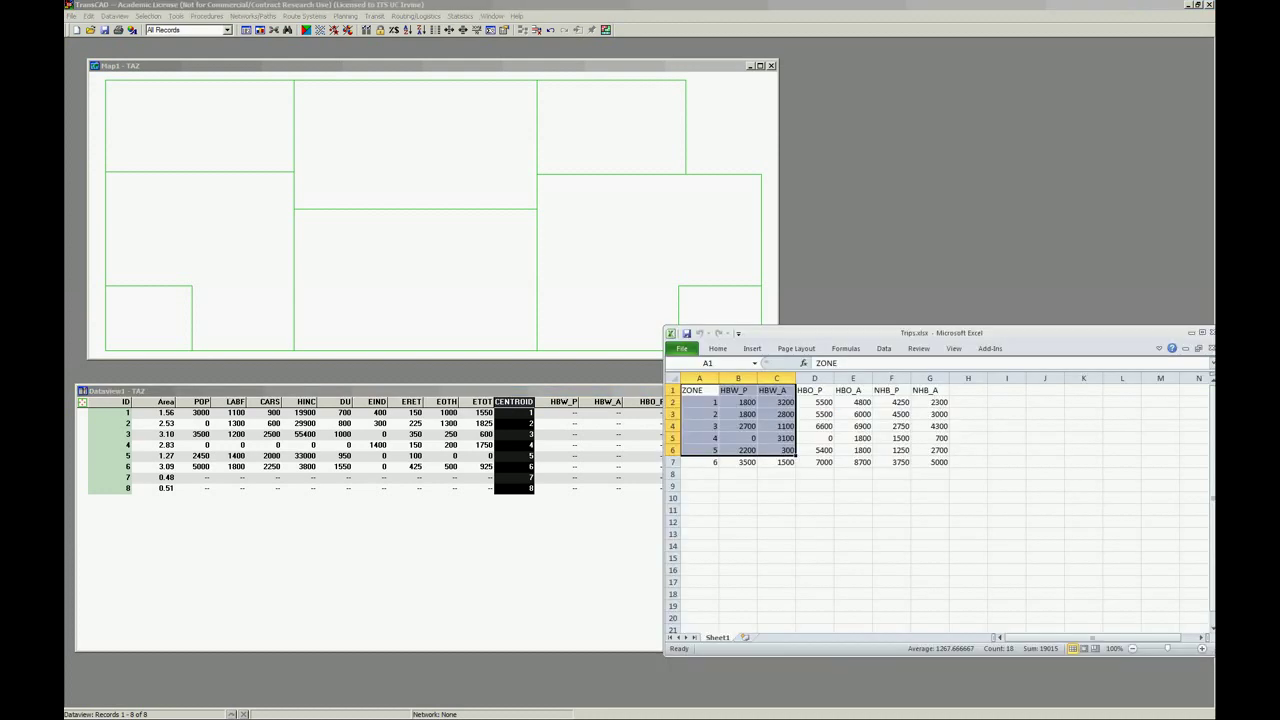
pyautogui.click(724, 424)
pyautogui.moveTo(740, 402); pyautogui.dragTo(746, 462)
pyautogui.hotkey('ctrl', 'c')
pyautogui.click(555, 414)
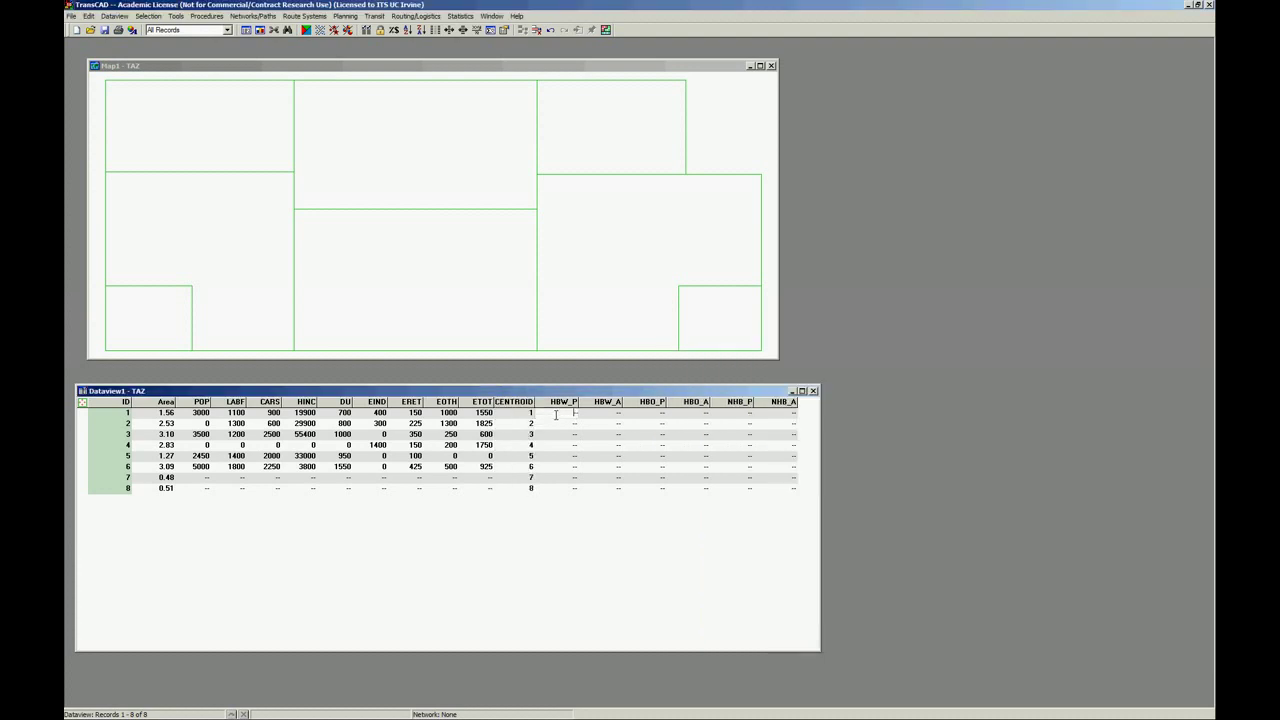
pyautogui.click(575, 407)
pyautogui.click(570, 413)
pyautogui.hotkey('ctrl', 'v')
# Step: Copy the HBW_A values of zones 1 to 6 from the Excel sheet into the dataview's HBW_A column
pyautogui.hotkey('alt', 'Tab')
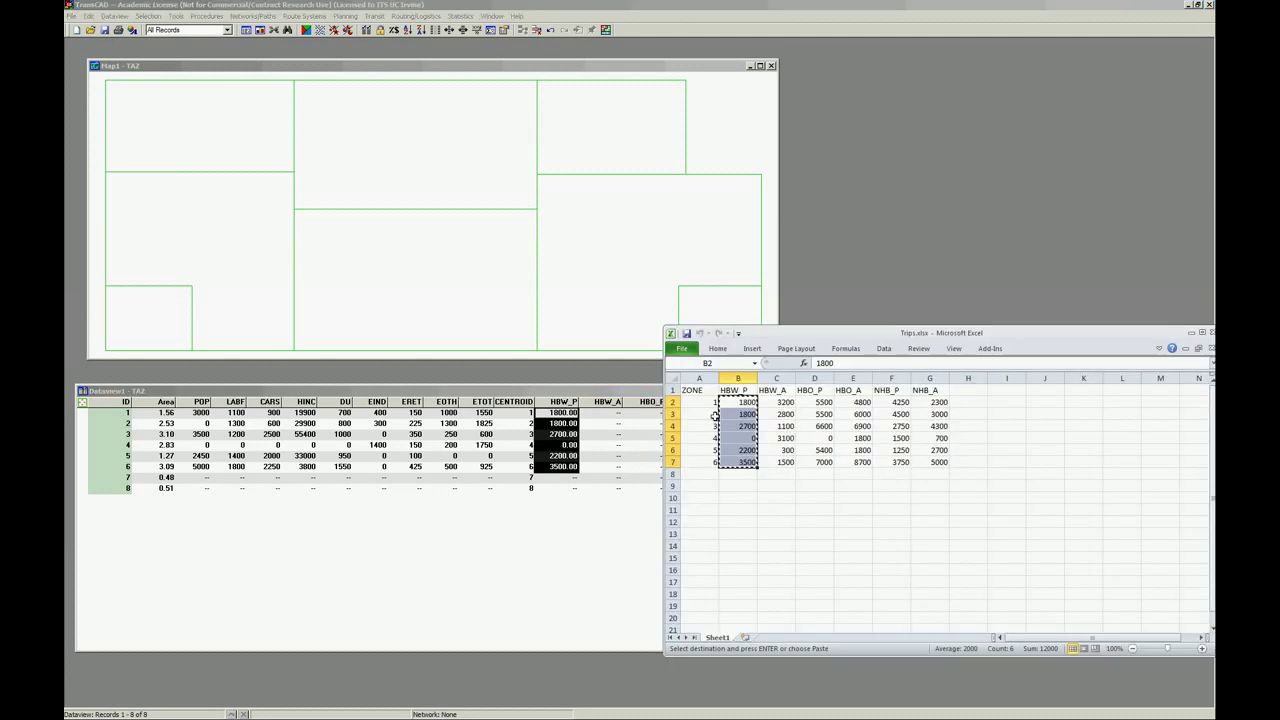
pyautogui.moveTo(779, 402); pyautogui.dragTo(785, 455)
pyautogui.hotkey('ctrl', 'c')
pyautogui.hotkey('alt', 'Tab')
pyautogui.click(609, 413)
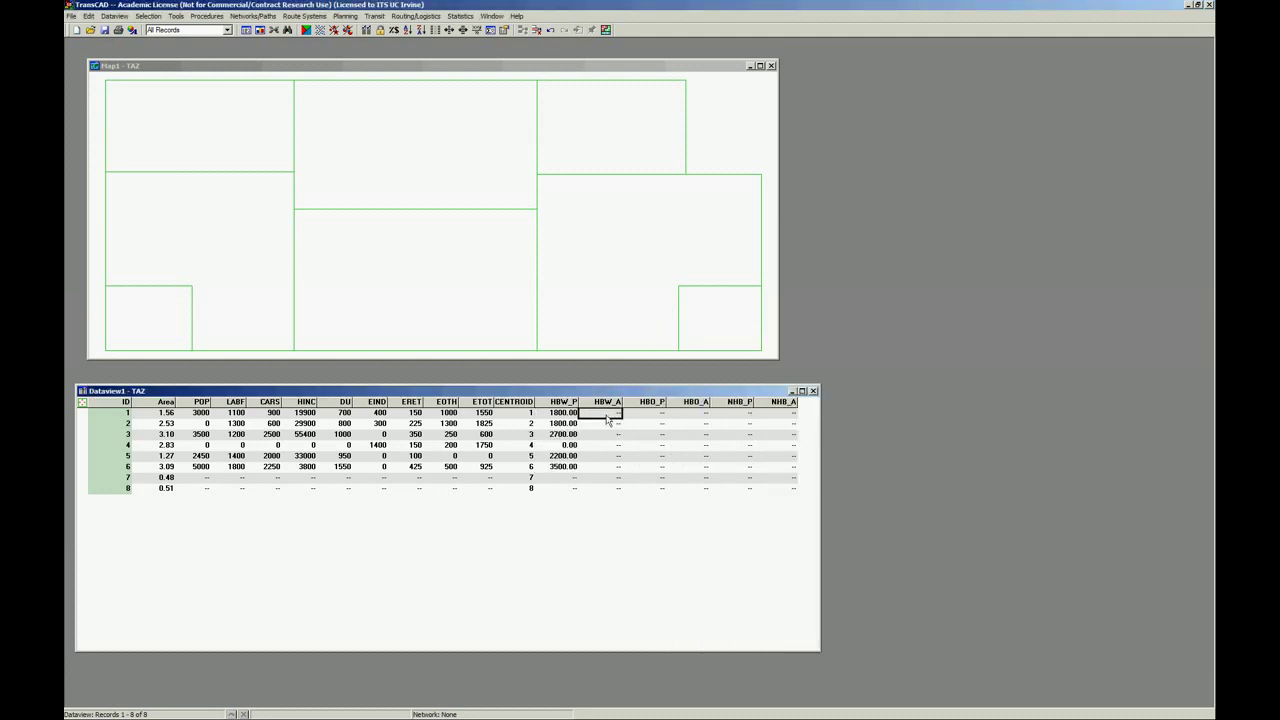
pyautogui.hotkey('ctrl', 'v')
# Step: Copy the HBO_P values of zones 1 to 6 from the Excel sheet into the dataview's HBO_P column
pyautogui.hotkey('alt', 'Tab')
pyautogui.moveTo(815, 402); pyautogui.dragTo(825, 455)
pyautogui.hotkey('ctrl', 'c')
pyautogui.hotkey('alt', 'Tab')
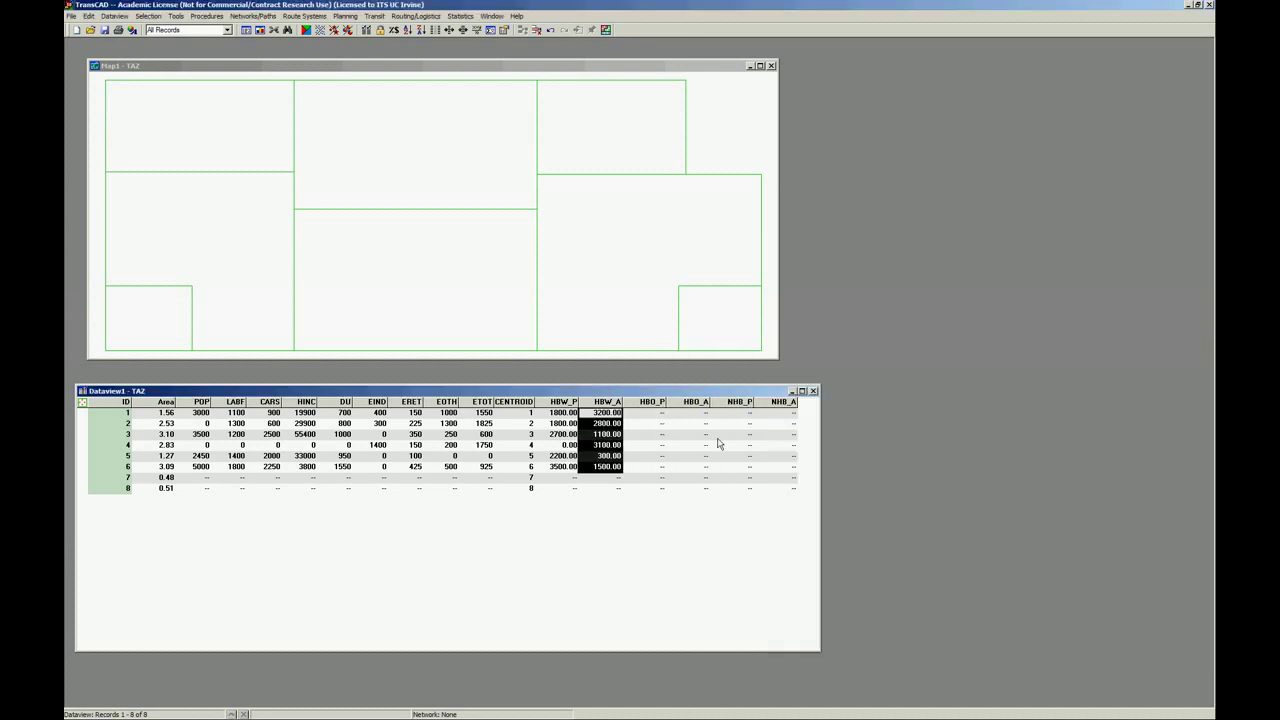
pyautogui.click(649, 415)
pyautogui.hotkey('ctrl', 'v')
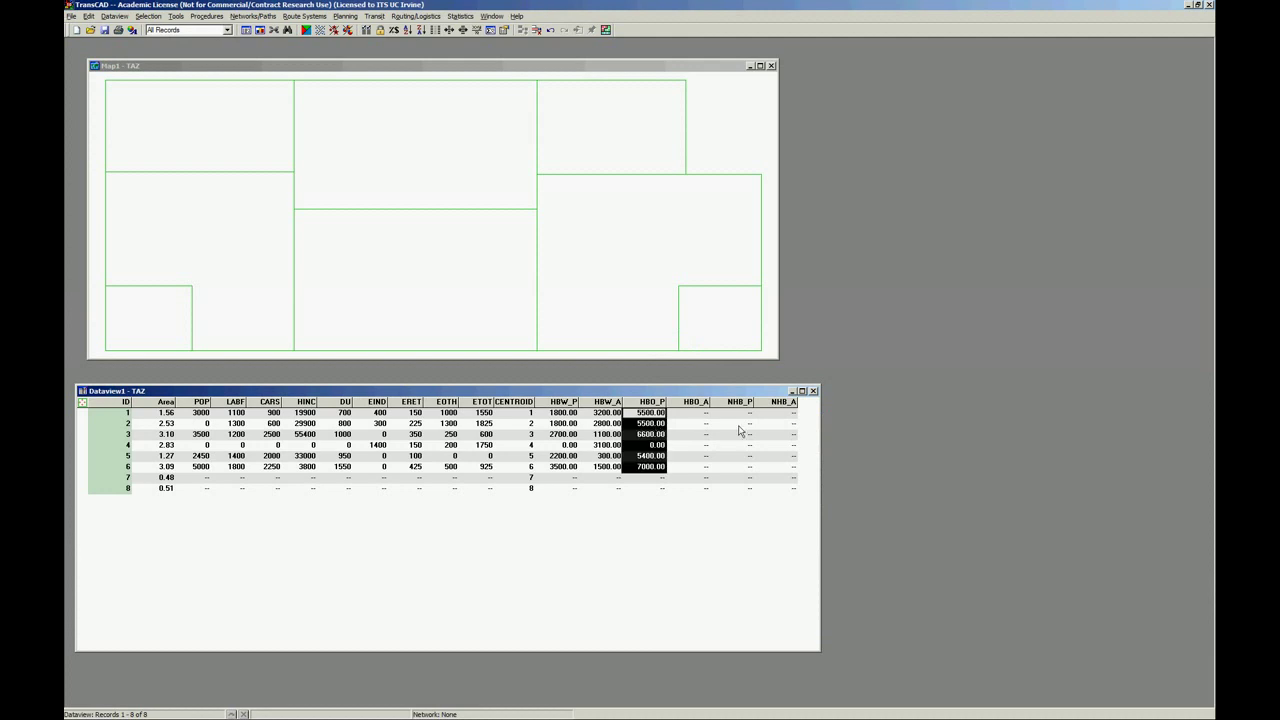
pyautogui.click(591, 280)
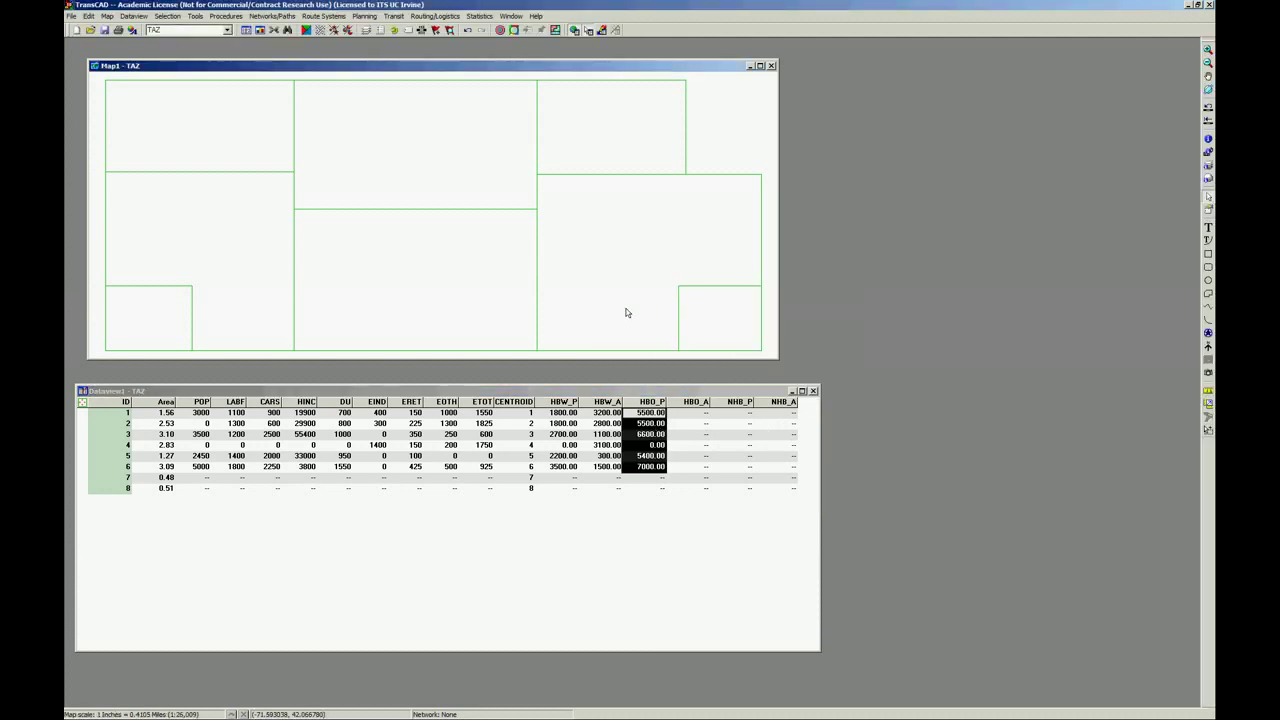
# Step: Copy the HBO_A values of zones 1 to 6 from the Excel sheet into the dataview's HBO_A column
pyautogui.hotkey('alt', 'Tab')
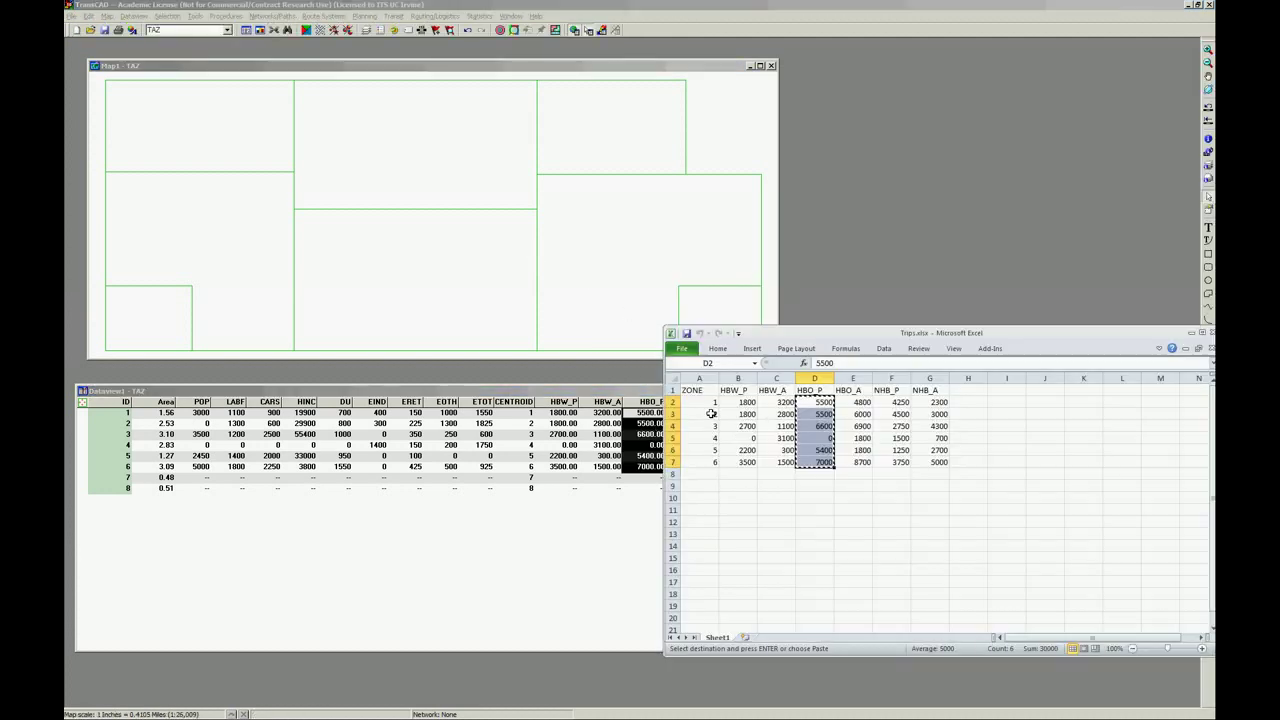
pyautogui.moveTo(853, 402); pyautogui.dragTo(851, 464)
pyautogui.hotkey('ctrl', 'c')
pyautogui.hotkey('alt', 'Tab')
pyautogui.click(694, 413)
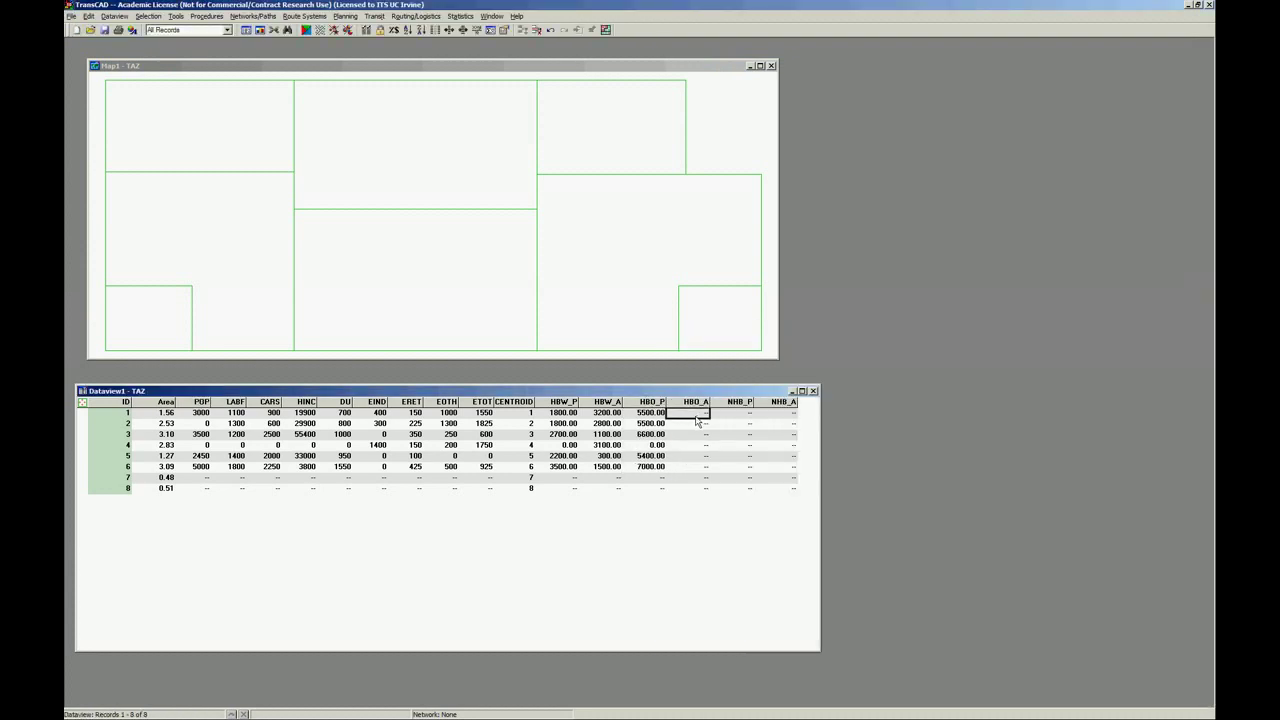
pyautogui.hotkey('ctrl', 'v')
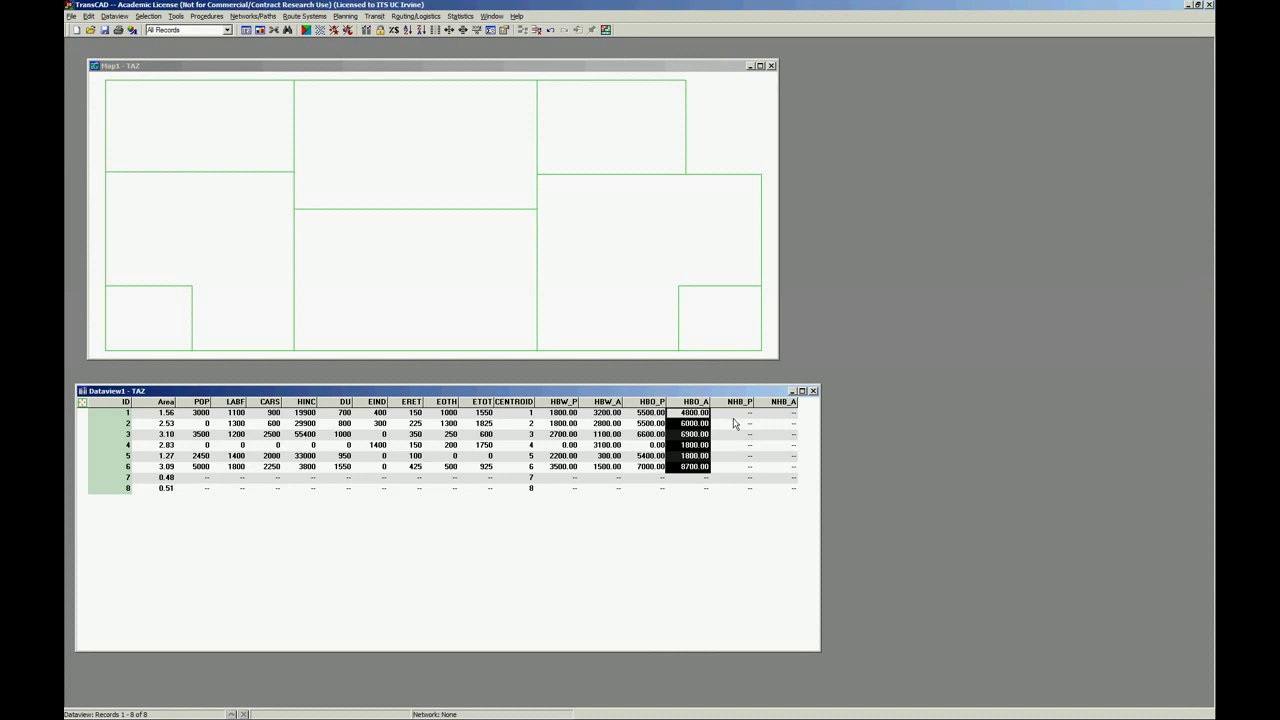
# Step: Copy the NHB_P values of zones 1 to 6 from the Excel sheet into the dataview's NHB_P column
pyautogui.hotkey('alt', 'Tab')
pyautogui.moveTo(893, 402); pyautogui.dragTo(901, 462)
pyautogui.hotkey('ctrl', 'c')
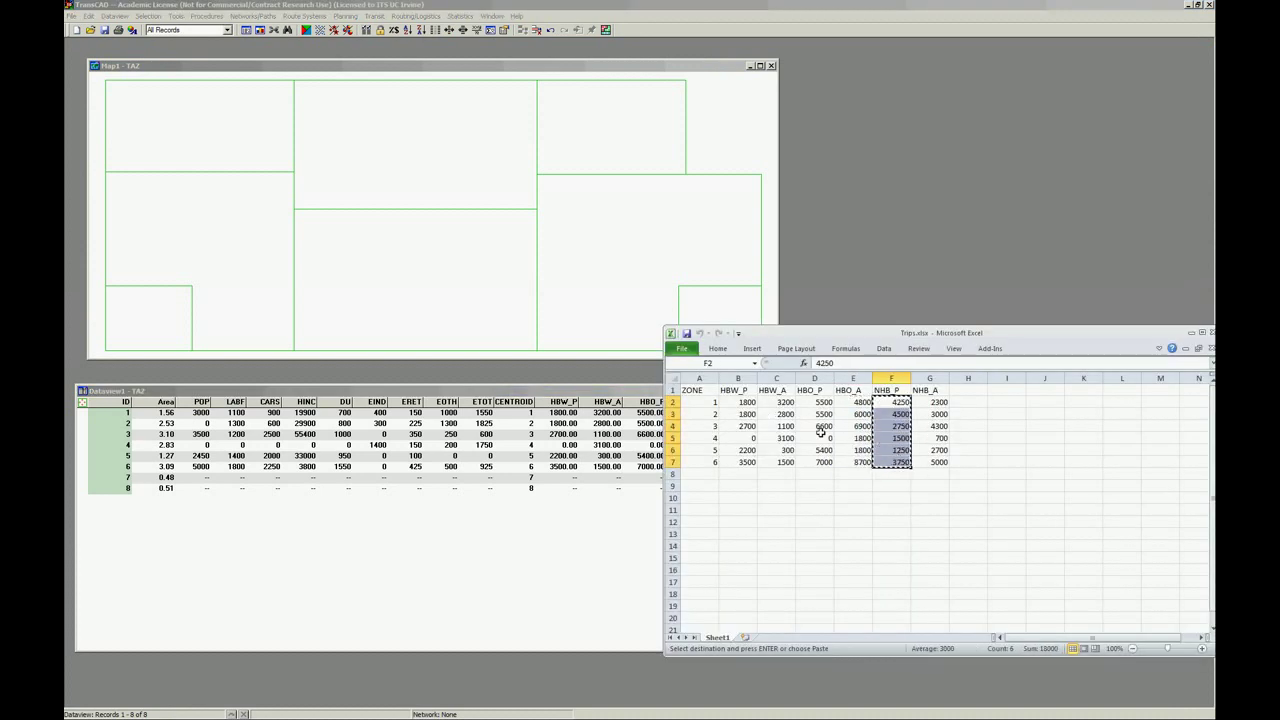
pyautogui.hotkey('alt', 'Tab')
pyautogui.click(741, 414)
pyautogui.hotkey('ctrl', 'v')
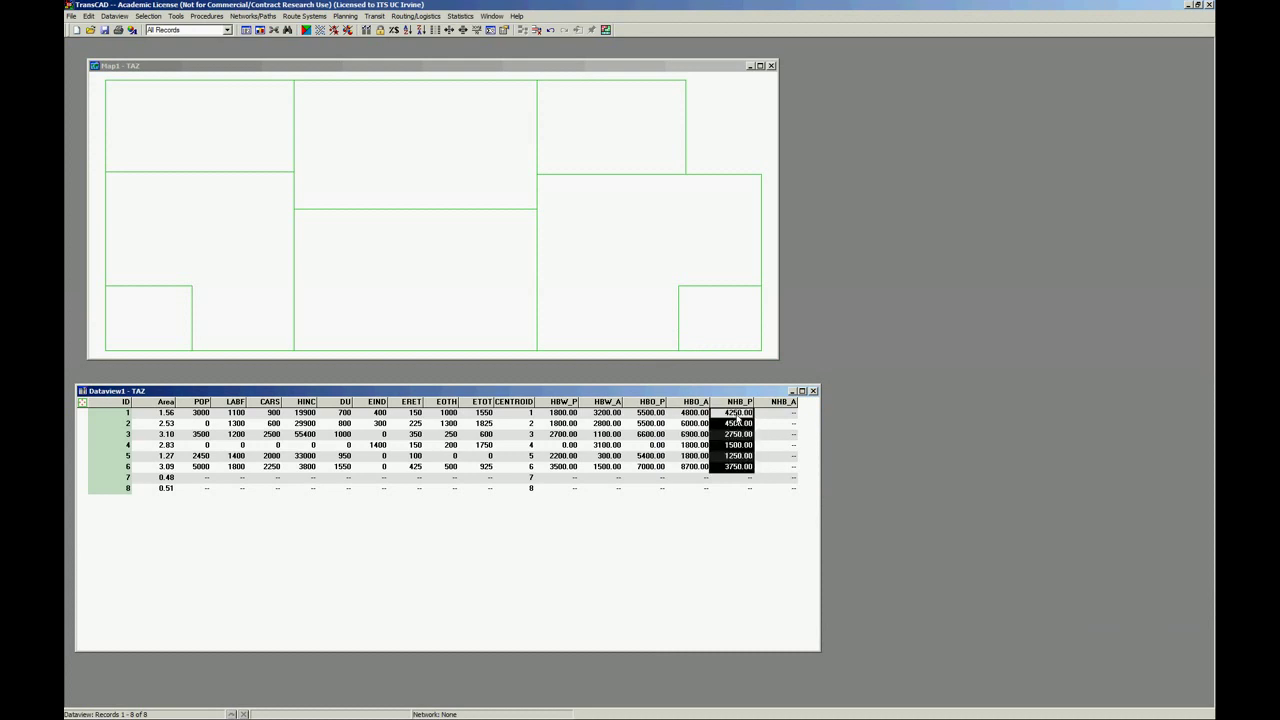
# Step: Copy the NHB_A values of zones 1 to 6 from the Excel sheet into the dataview's NHB_A column
pyautogui.hotkey('alt', 'Tab')
pyautogui.moveTo(930, 402); pyautogui.dragTo(918, 460)
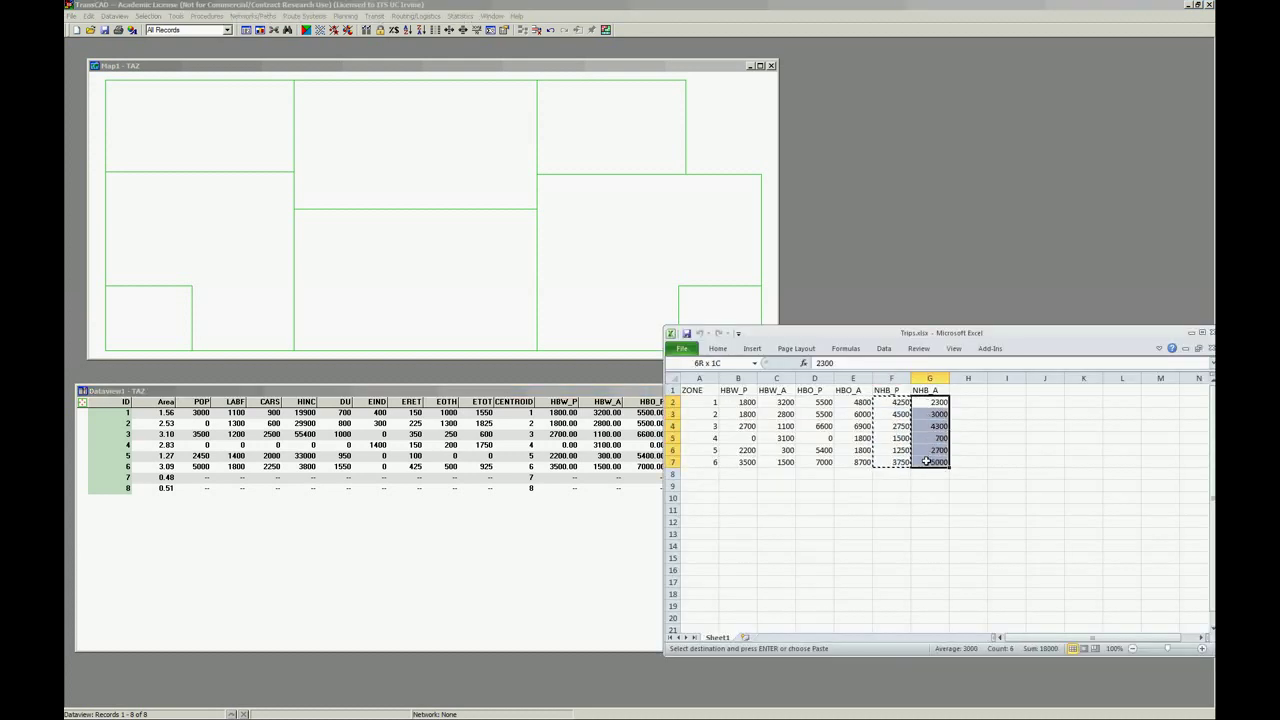
pyautogui.hotkey('ctrl', 'c')
pyautogui.hotkey('alt', 'Tab')
pyautogui.click(789, 414)
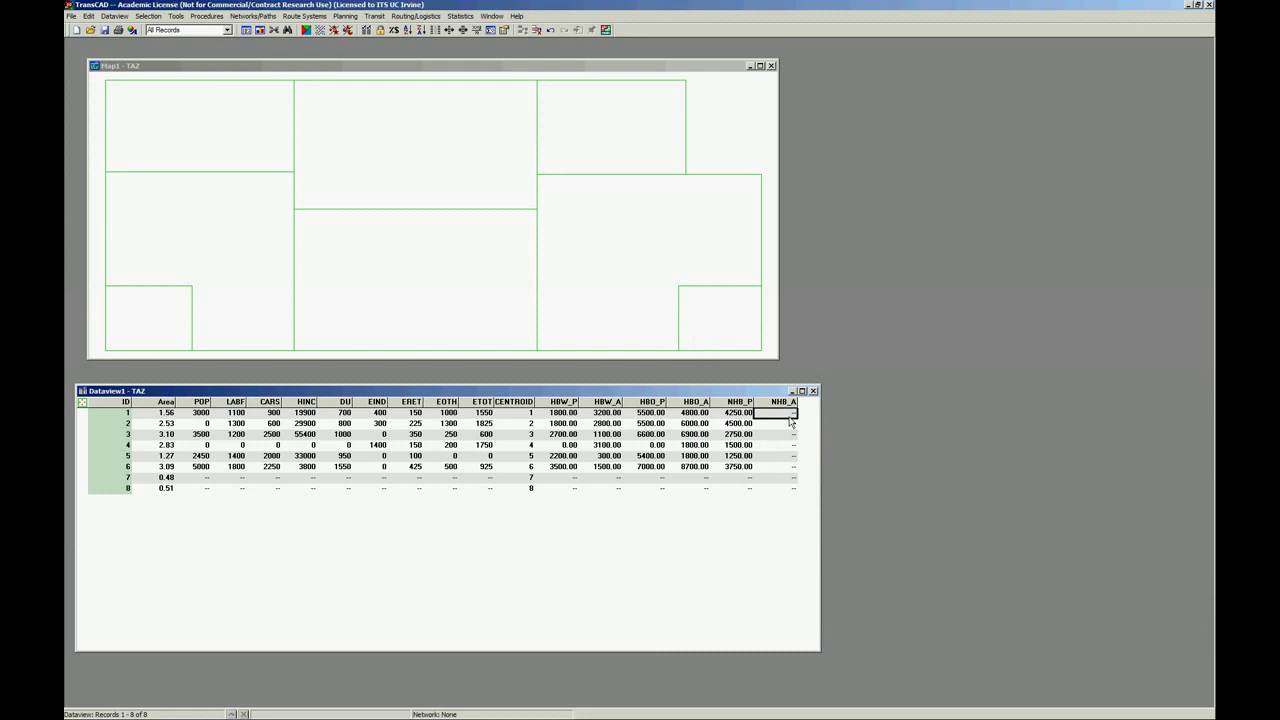
pyautogui.hotkey('ctrl', 'v')
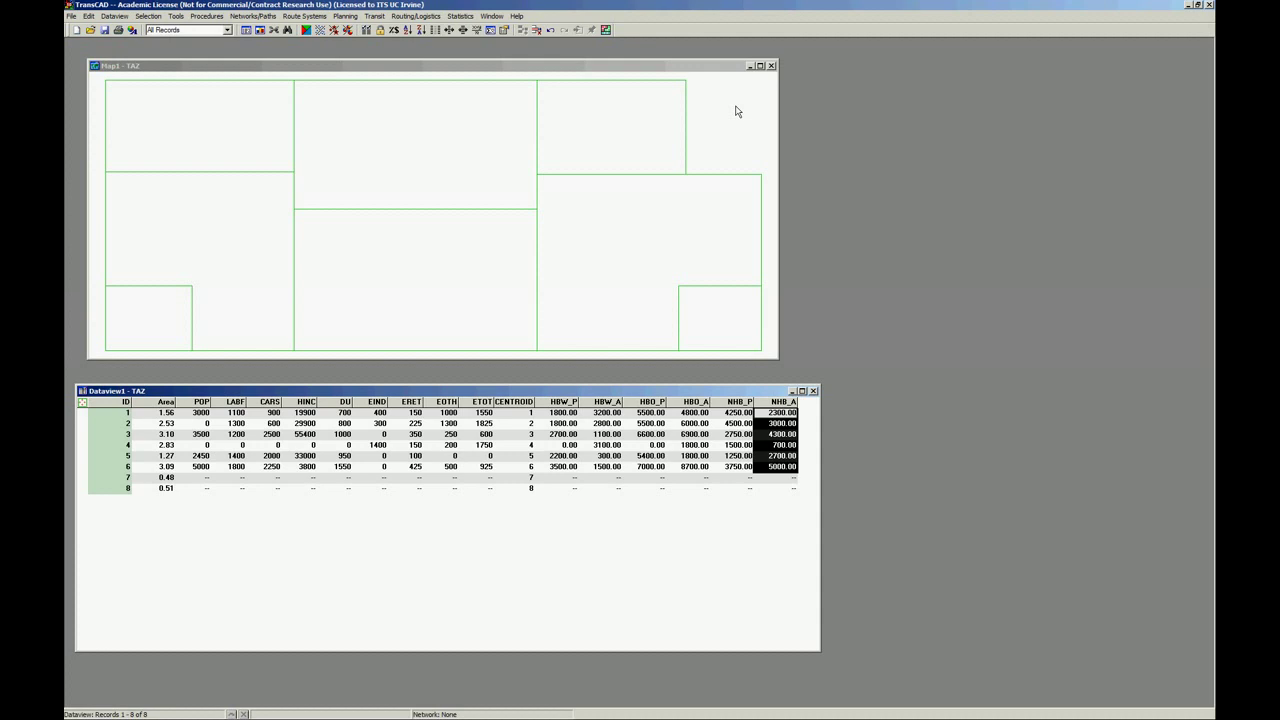
# Step: Check the dataview's centroid numbering, then switch to the Excel trip table, clear its copy selection and reposition it for review
pyautogui.moveTo(515, 413); pyautogui.dragTo(523, 457)
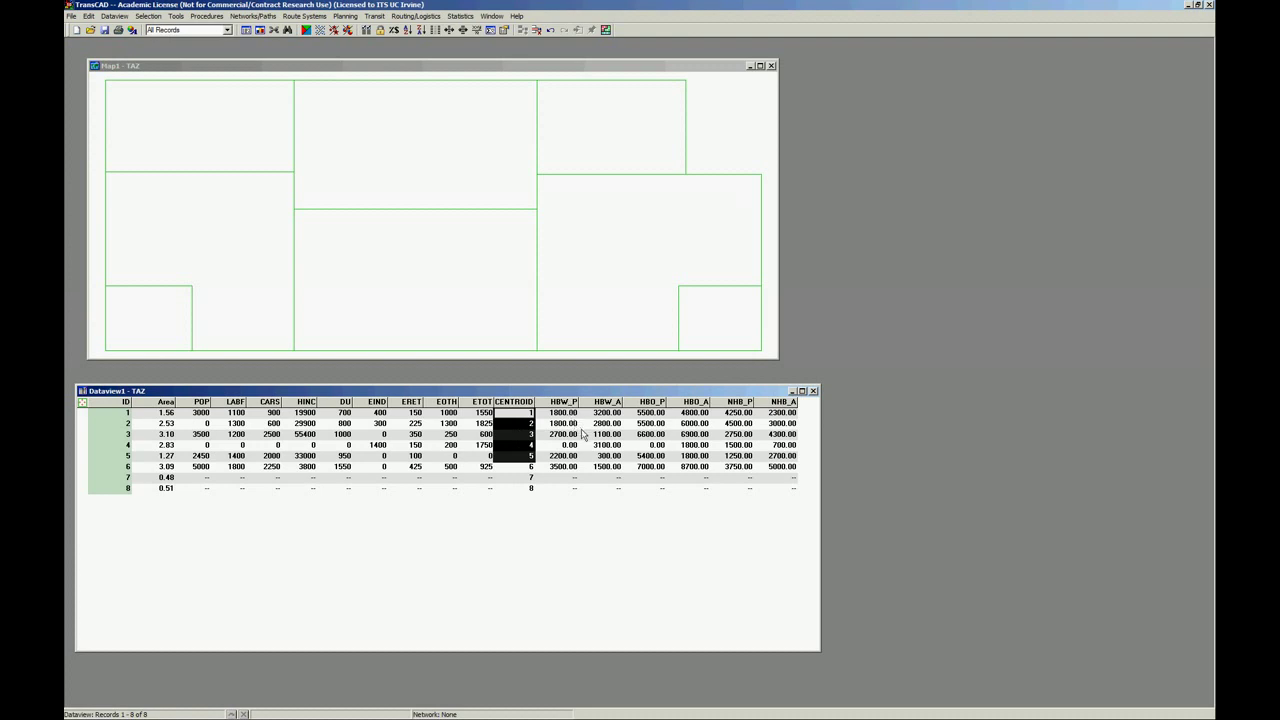
pyautogui.hotkey('alt', 'Tab')
pyautogui.click(838, 438)
pyautogui.press('Escape')
pyautogui.moveTo(786, 336); pyautogui.dragTo(717, 256)
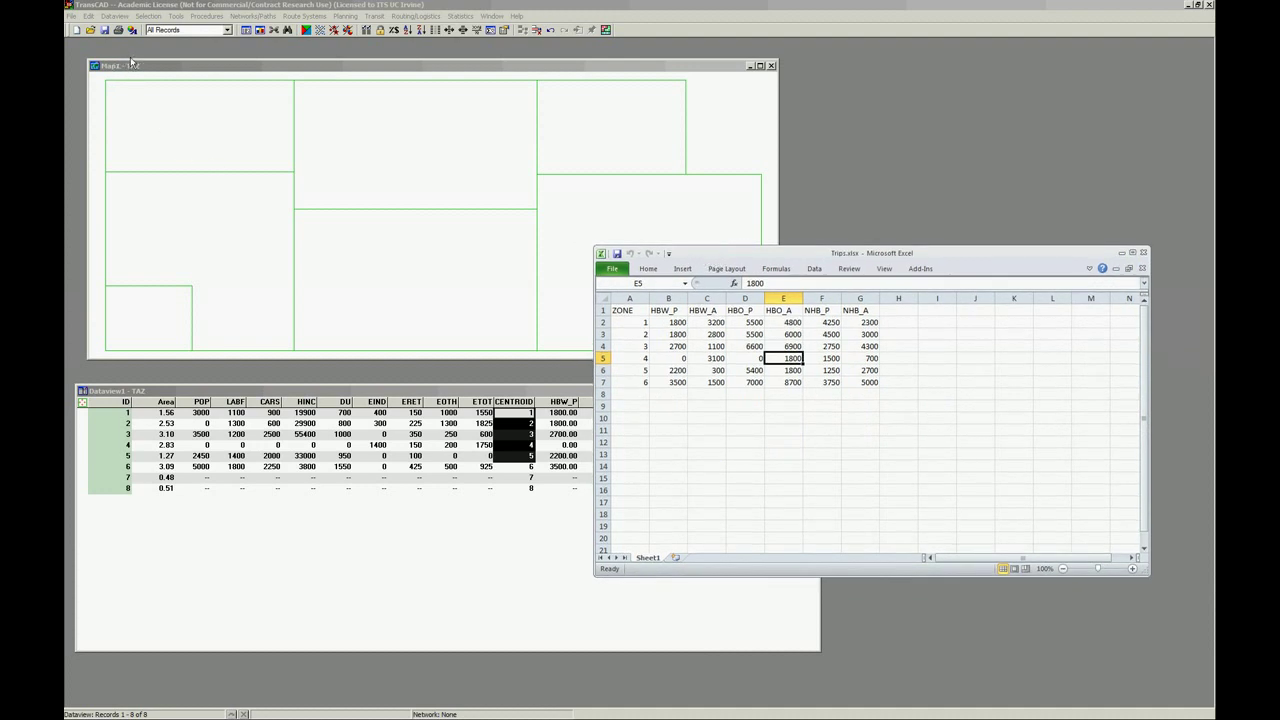
pyautogui.click(71, 17)
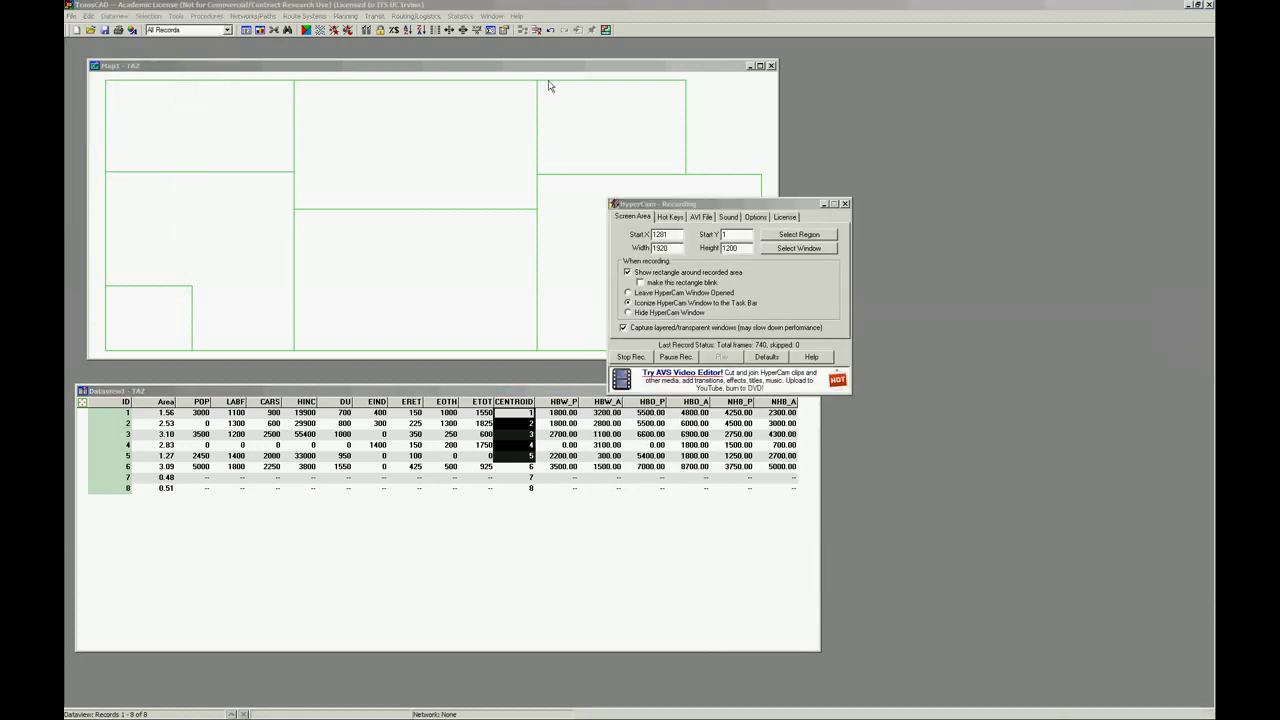
pyautogui.click(627, 179)
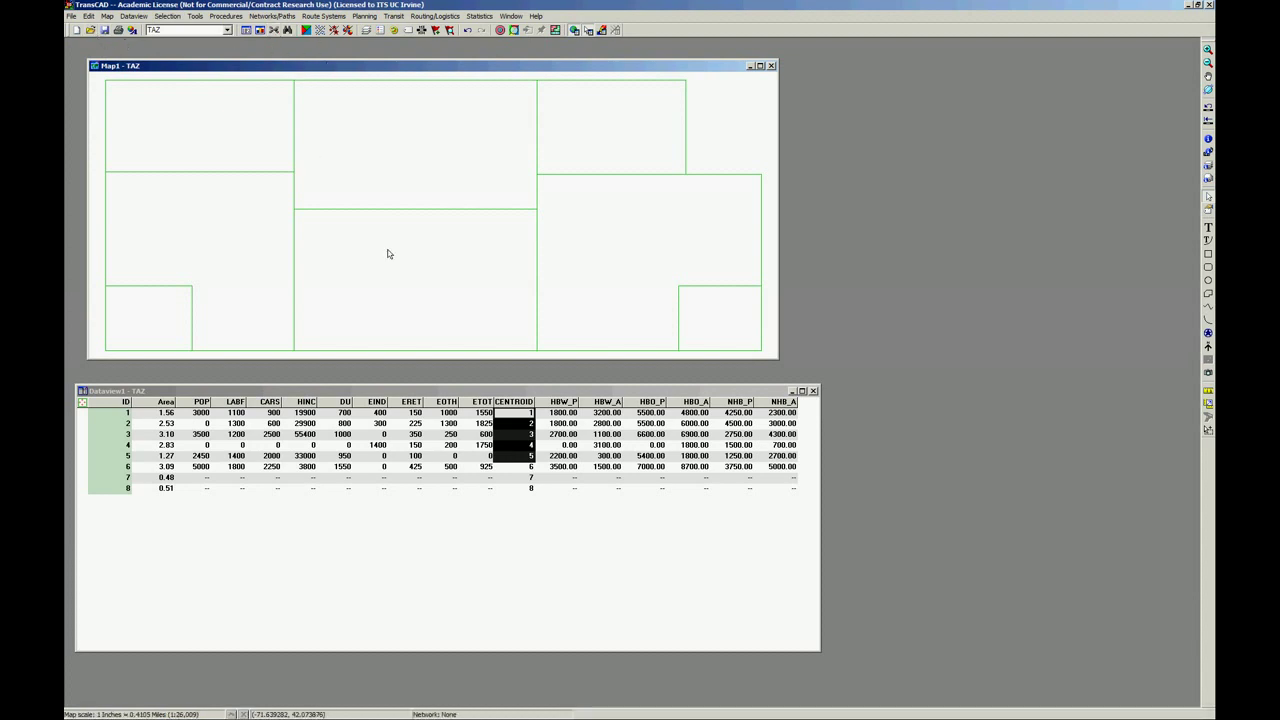
pyautogui.moveTo(534, 392); pyautogui.dragTo(552, 388)
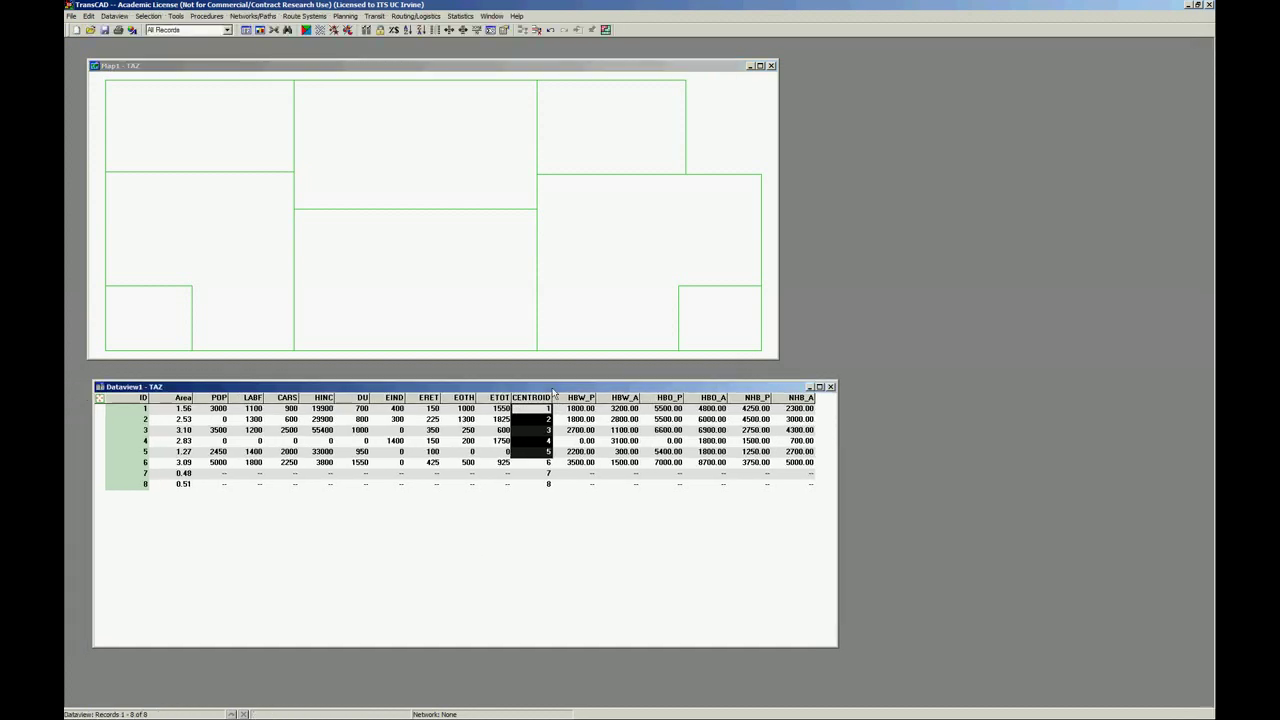
# Step: Start opening a file in TransCAD and browse to the Data files folder
pyautogui.click(91, 31)
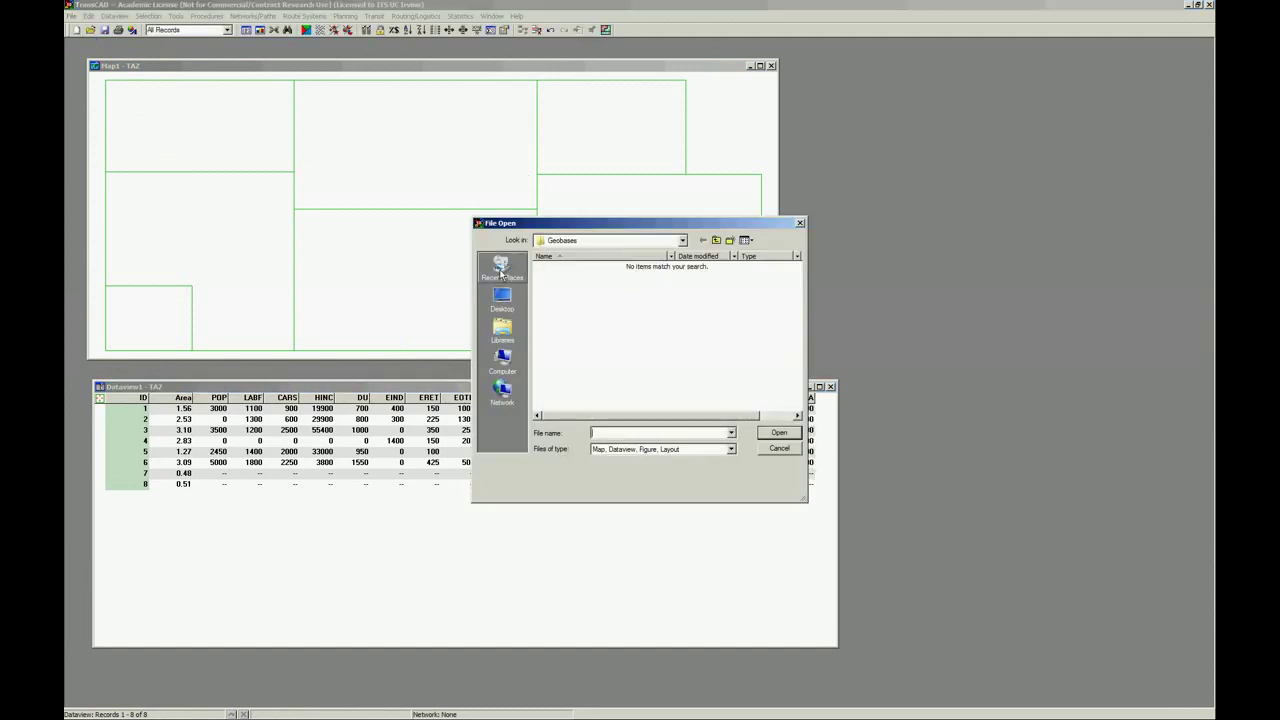
pyautogui.click(716, 240)
pyautogui.click(569, 268)
pyautogui.doubleClick(570, 268)
pyautogui.moveTo(668, 225); pyautogui.dragTo(675, 365)
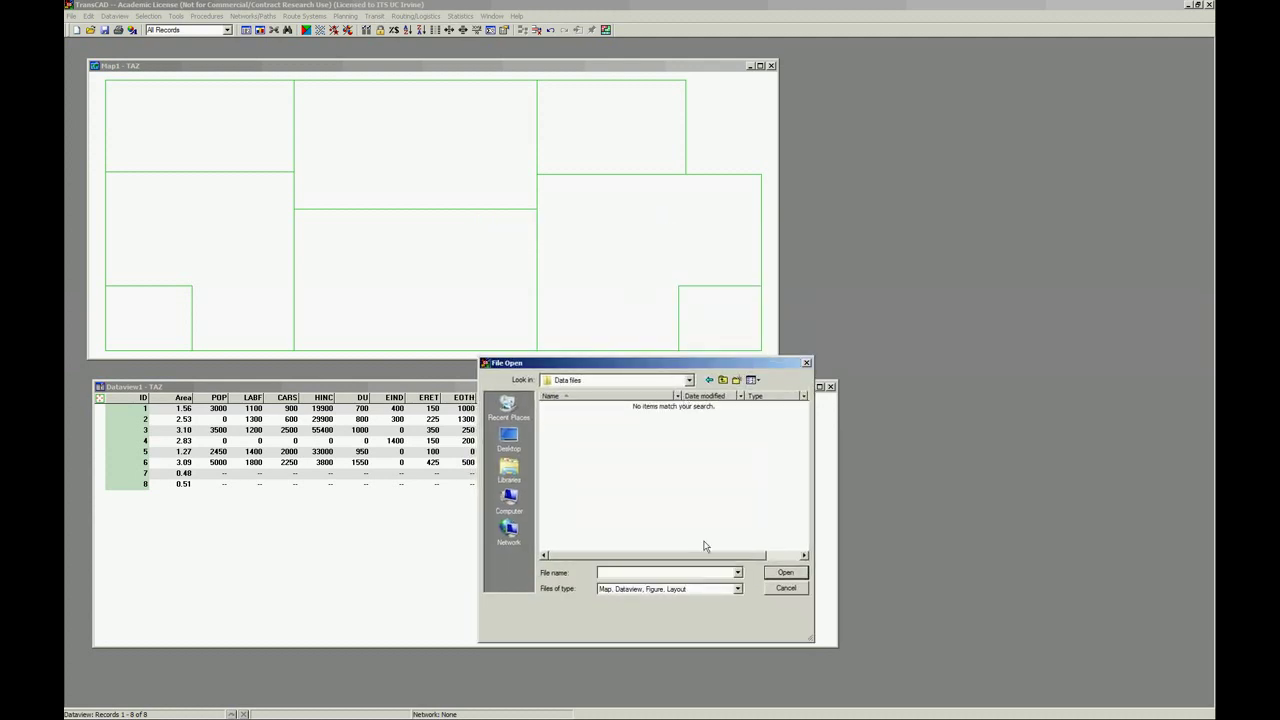
# Step: Set the file type to Excel Worksheet, open the Trips workbook and import its Sheet1
pyautogui.click(692, 590)
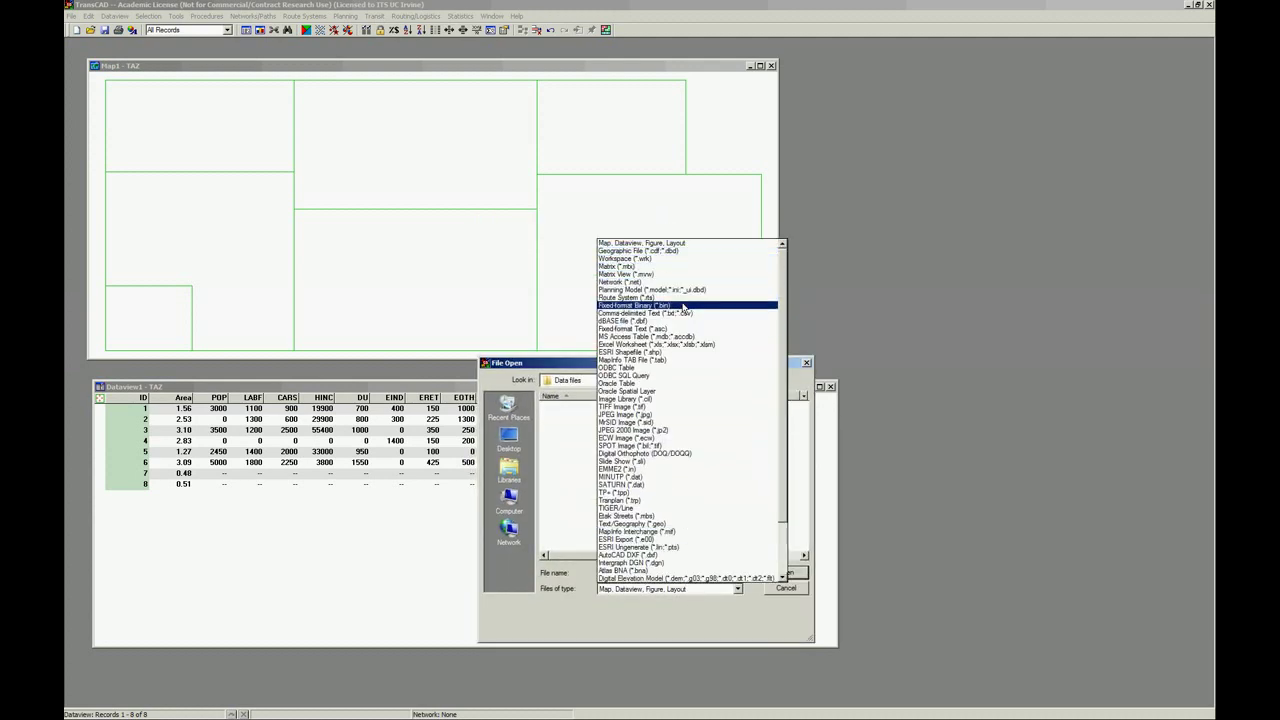
pyautogui.click(692, 344)
pyautogui.click(575, 418)
pyautogui.doubleClick(575, 418)
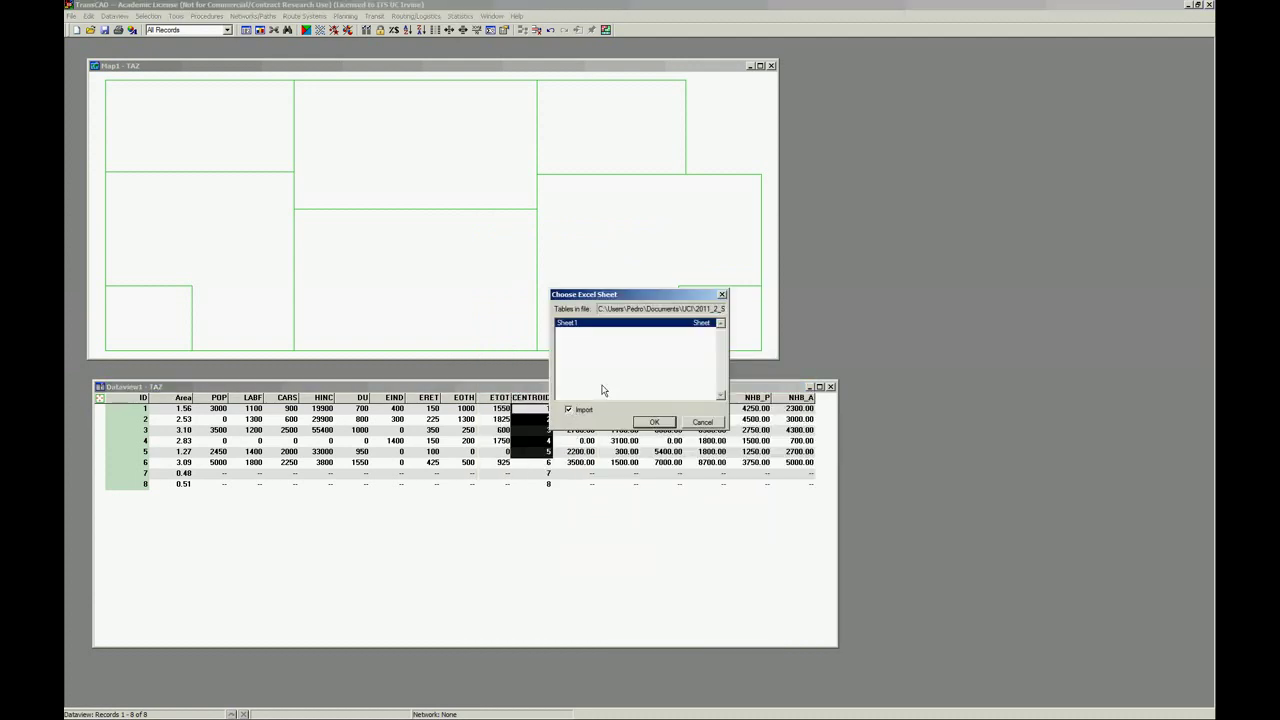
pyautogui.click(655, 423)
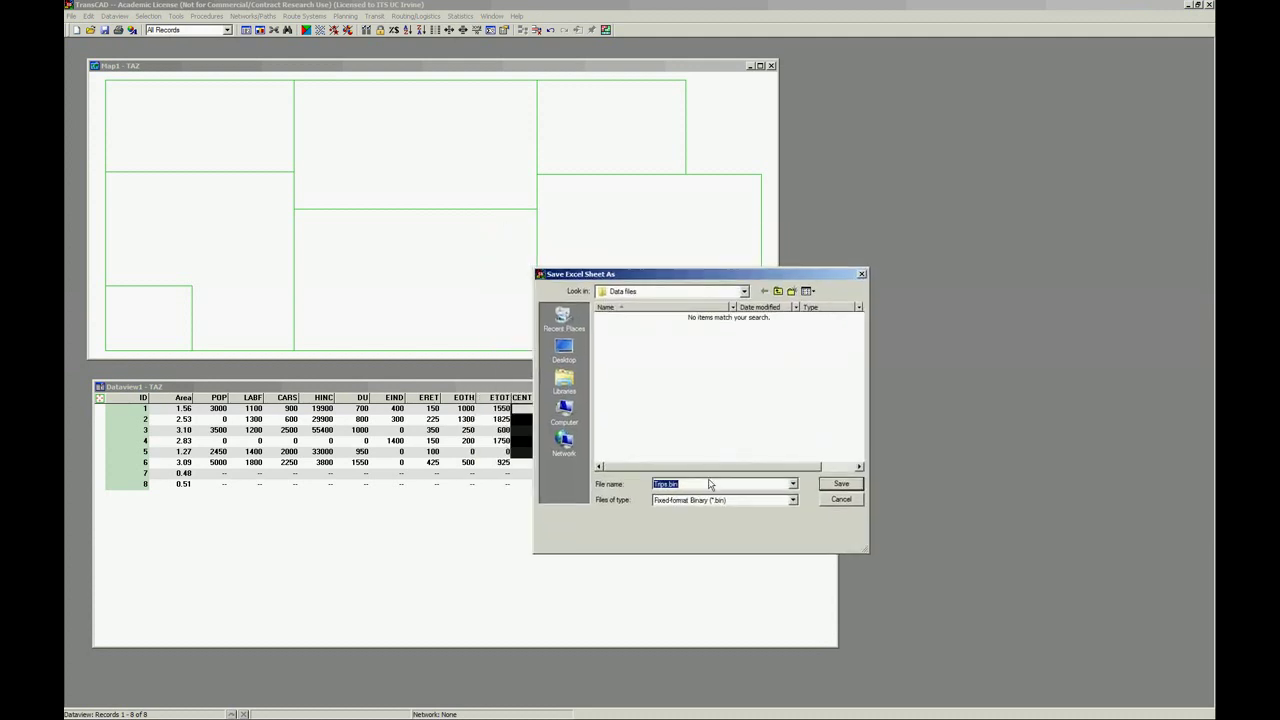
# Step: Save the imported sheet as the dBASE file Trips.dbf in the Data files folder and reposition its dataview
pyautogui.click(710, 502)
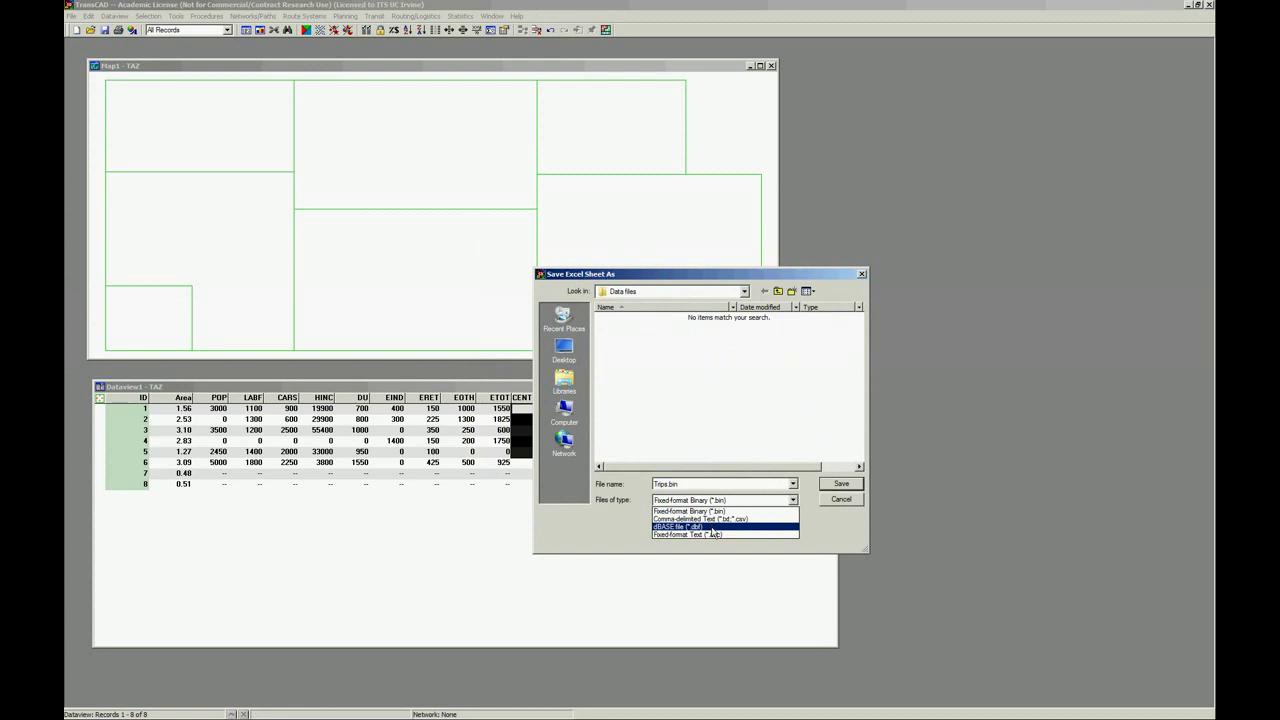
pyautogui.click(711, 527)
pyautogui.click(706, 504)
pyautogui.click(706, 506)
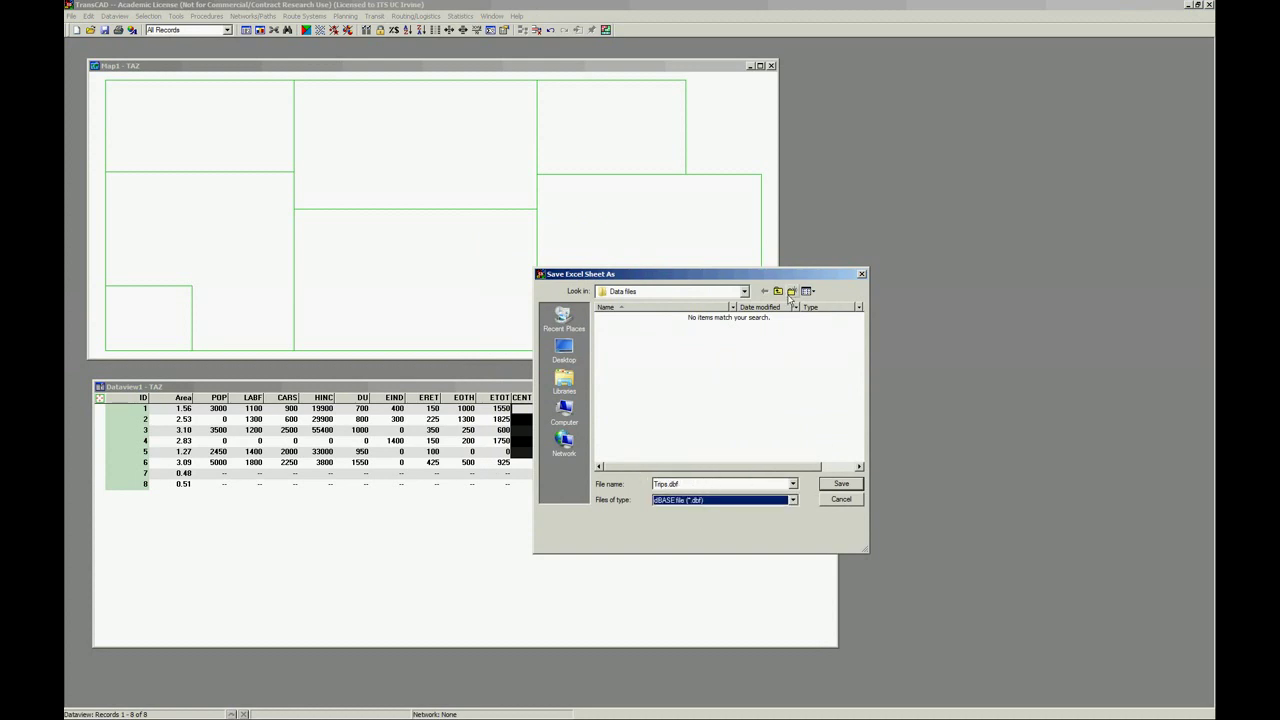
pyautogui.moveTo(780, 278); pyautogui.dragTo(953, 343)
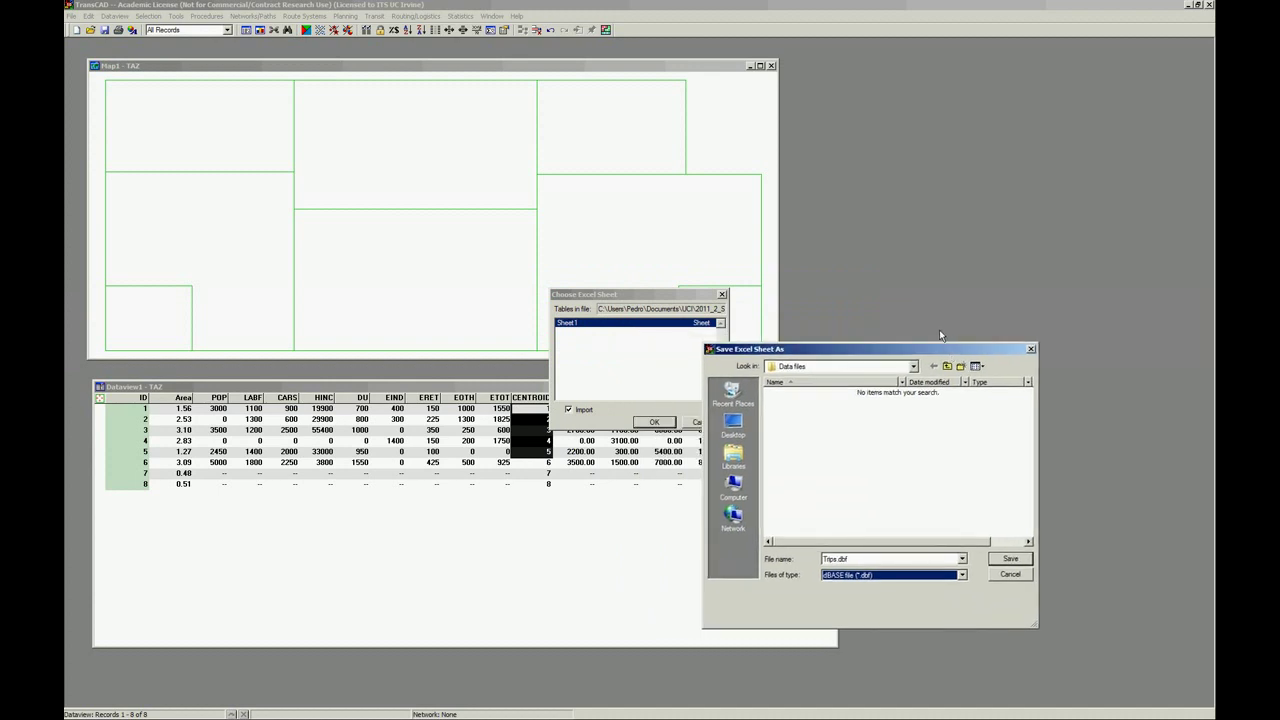
pyautogui.click(1011, 559)
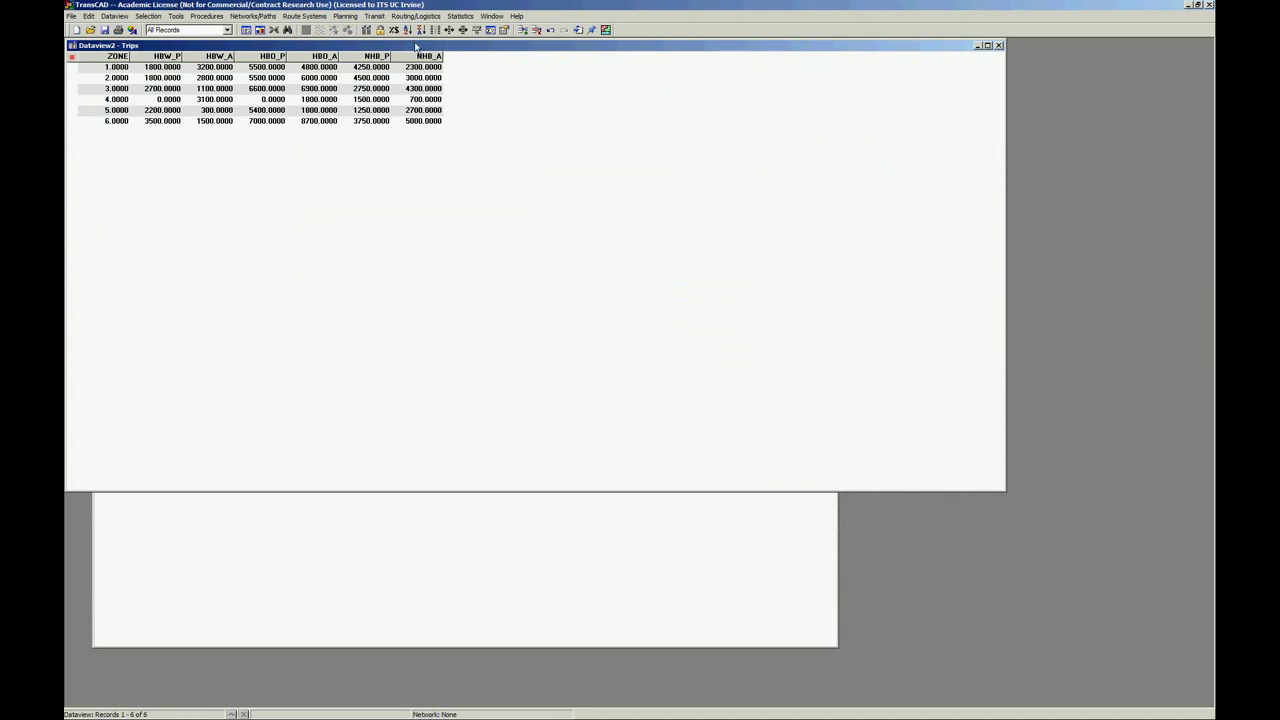
pyautogui.moveTo(556, 124); pyautogui.dragTo(563, 146)
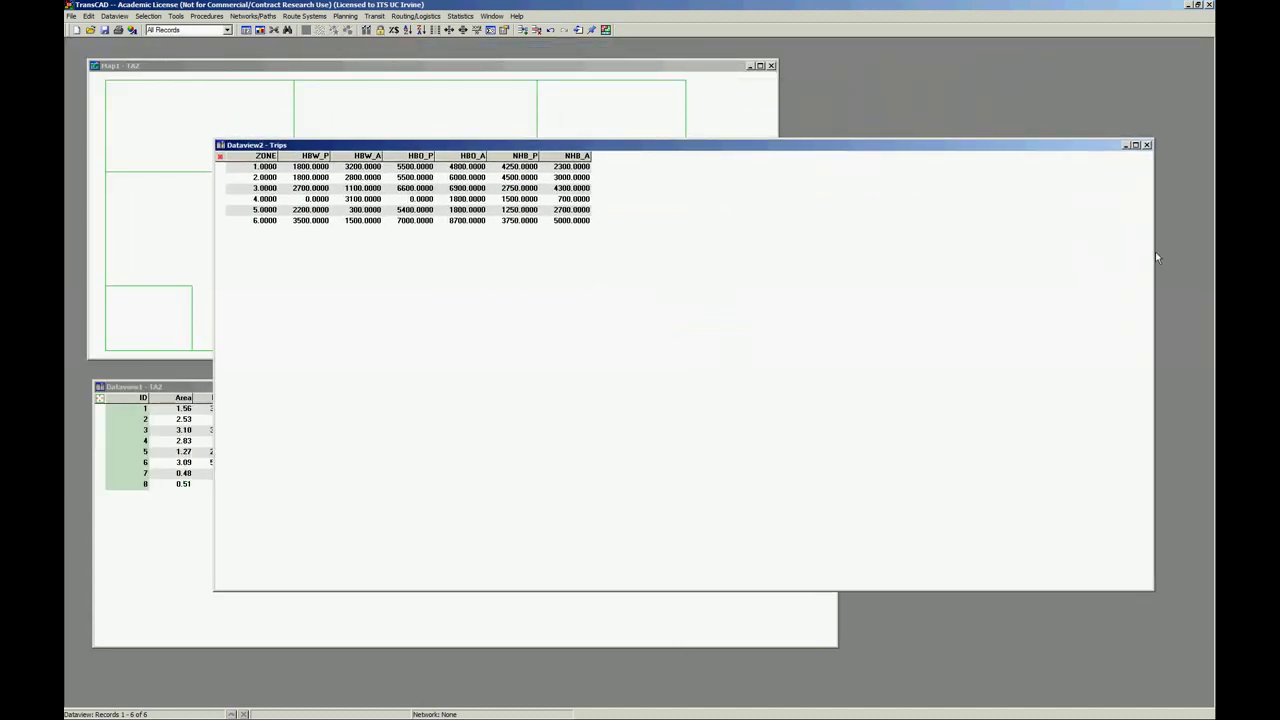
# Step: Narrow the Trips dataview, place it beside the TAZ dataview, and compare its records with the TAZ CENTROID column
pyautogui.moveTo(1152, 253); pyautogui.dragTo(634, 279)
pyautogui.moveTo(536, 147); pyautogui.dragTo(961, 167)
pyautogui.click(855, 209)
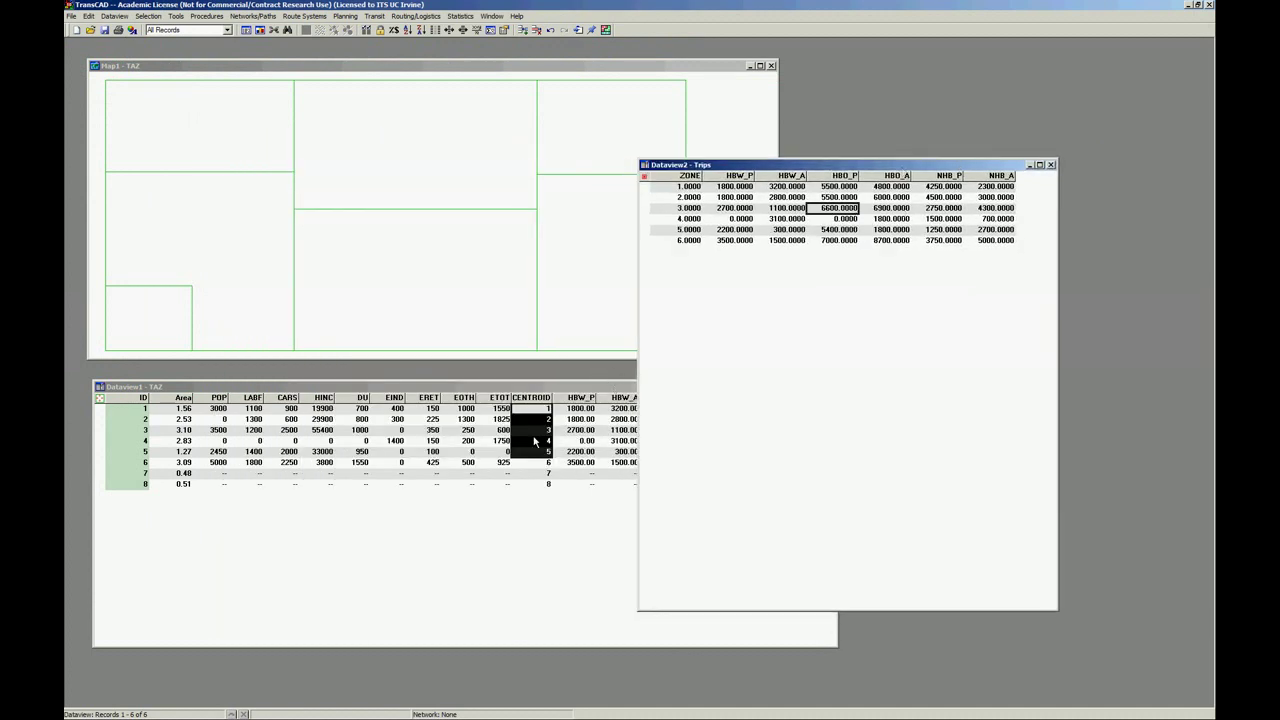
pyautogui.click(536, 414)
pyautogui.click(757, 212)
# Step: Modify the Trips table structure so the ZONE field's type is Integer
pyautogui.click(115, 16)
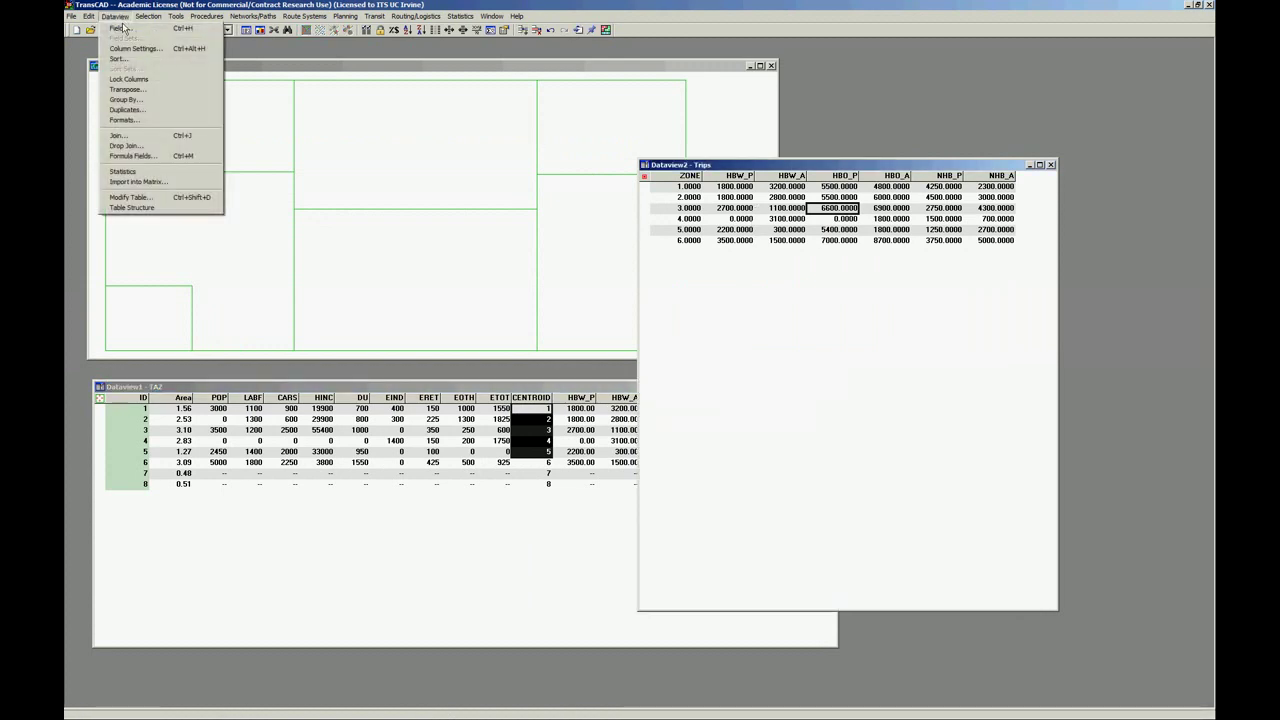
pyautogui.click(150, 197)
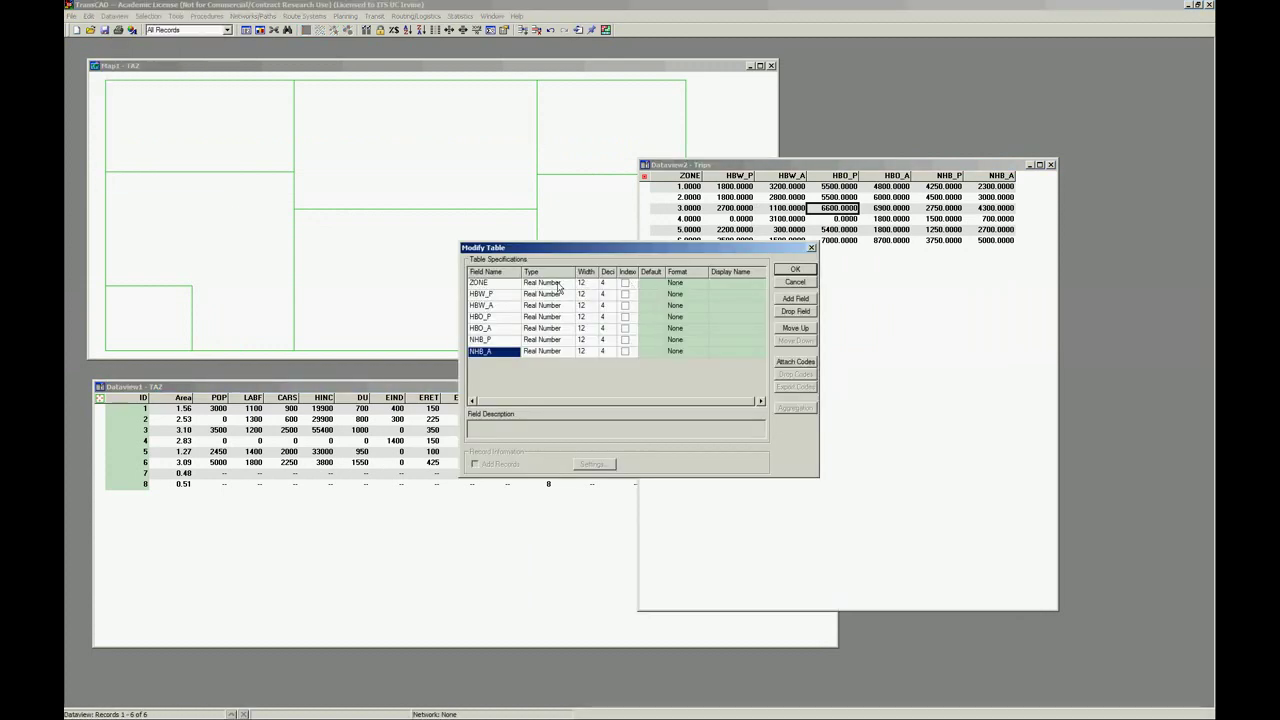
pyautogui.click(558, 284)
pyautogui.click(569, 285)
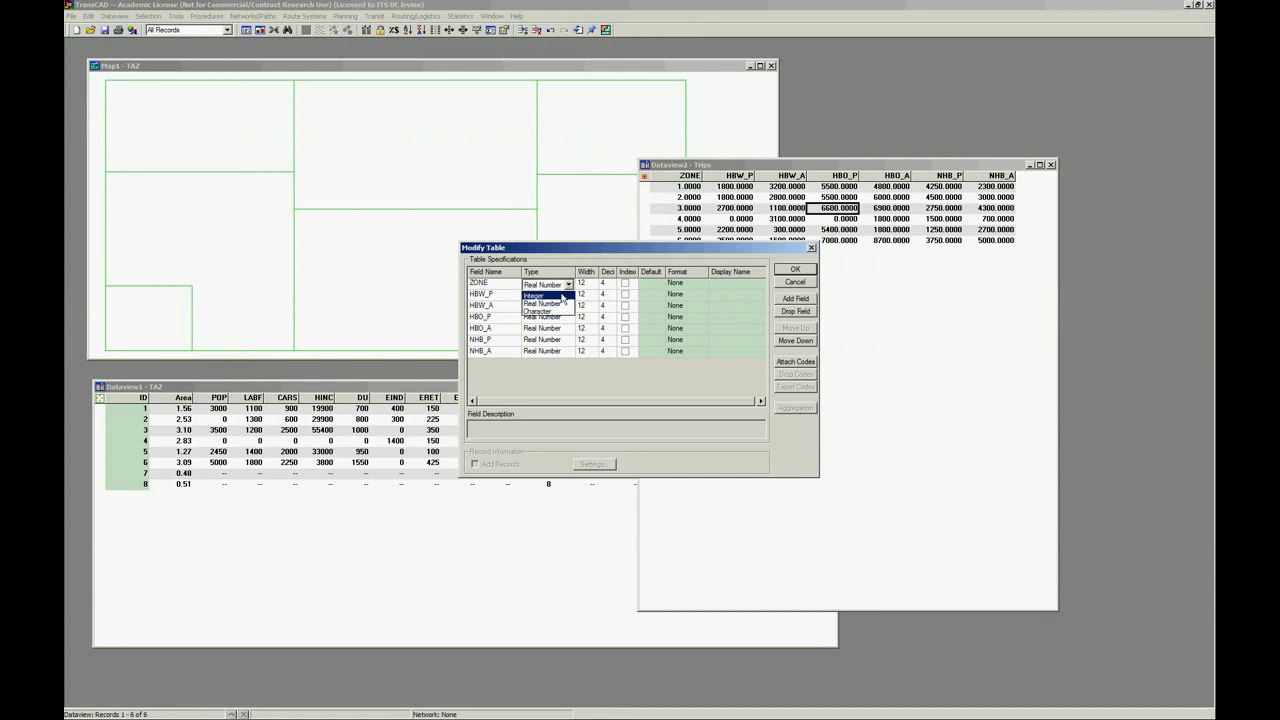
pyautogui.click(562, 294)
pyautogui.click(797, 270)
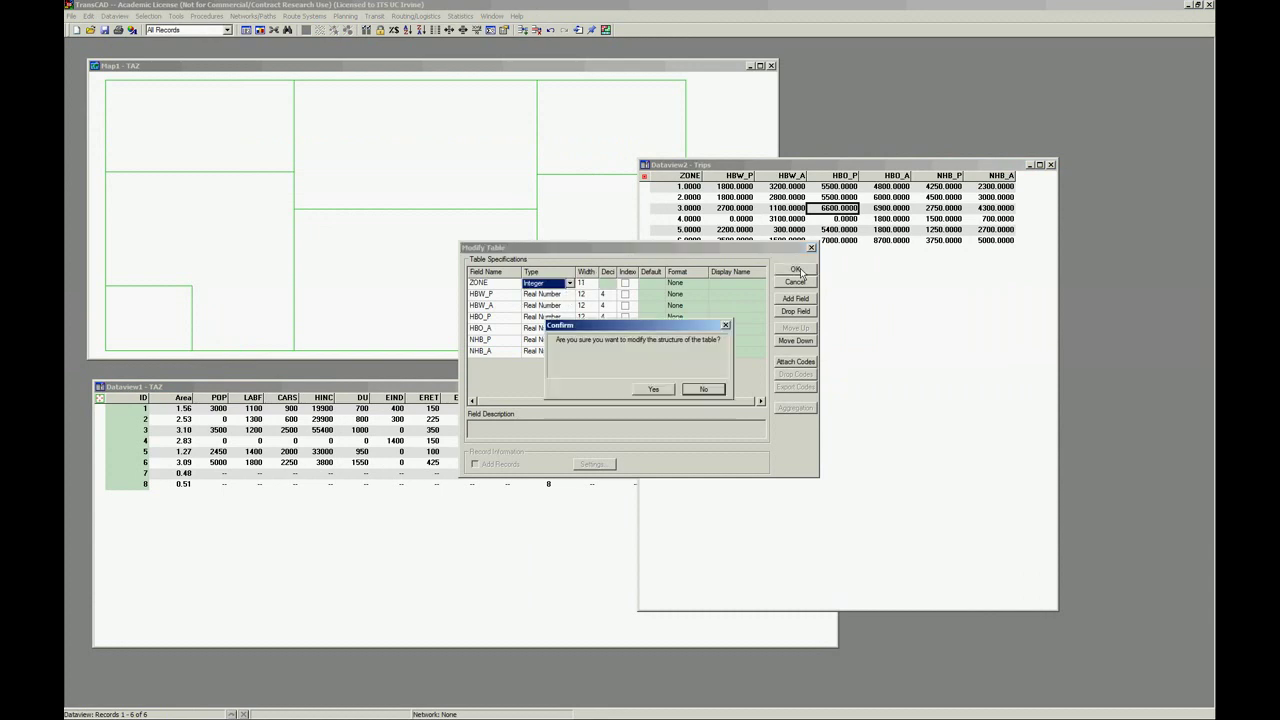
pyautogui.click(652, 389)
pyautogui.click(767, 198)
# Step: Join the TAZ table's CENTROID field to the Trips table's ZONE field as TAZ+Trips, and reposition the joined dataview
pyautogui.click(382, 463)
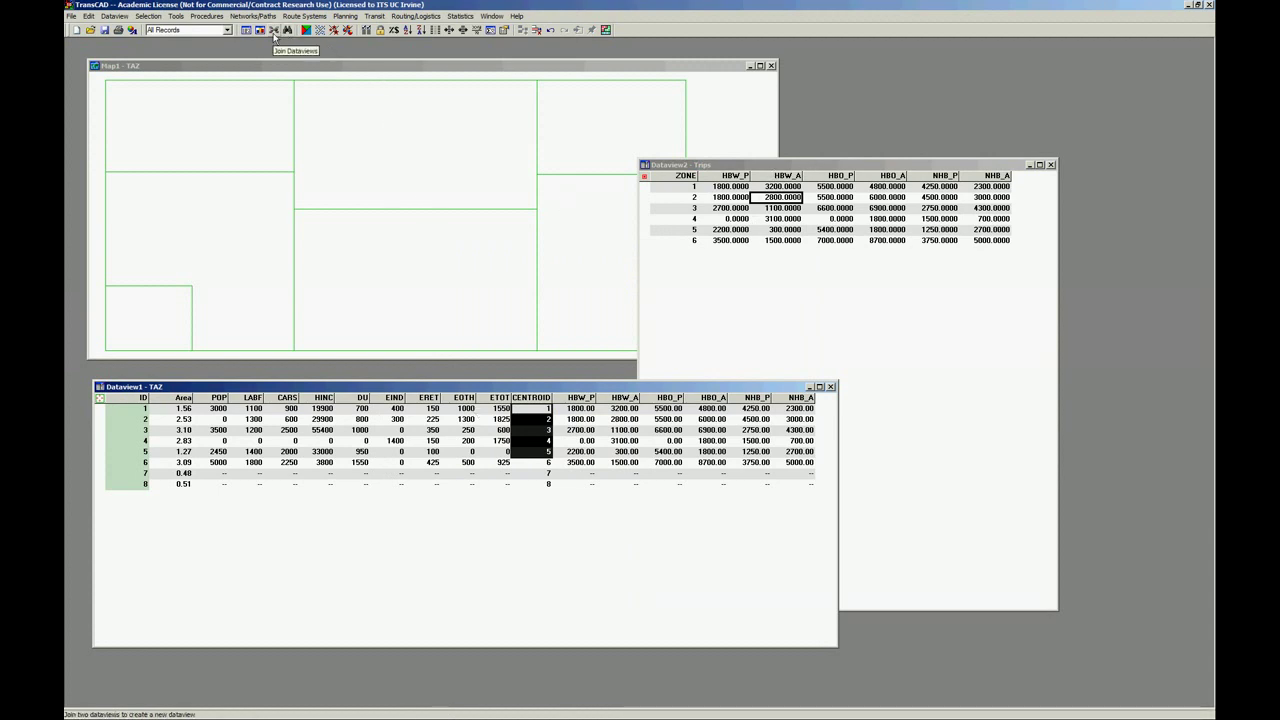
pyautogui.click(115, 17)
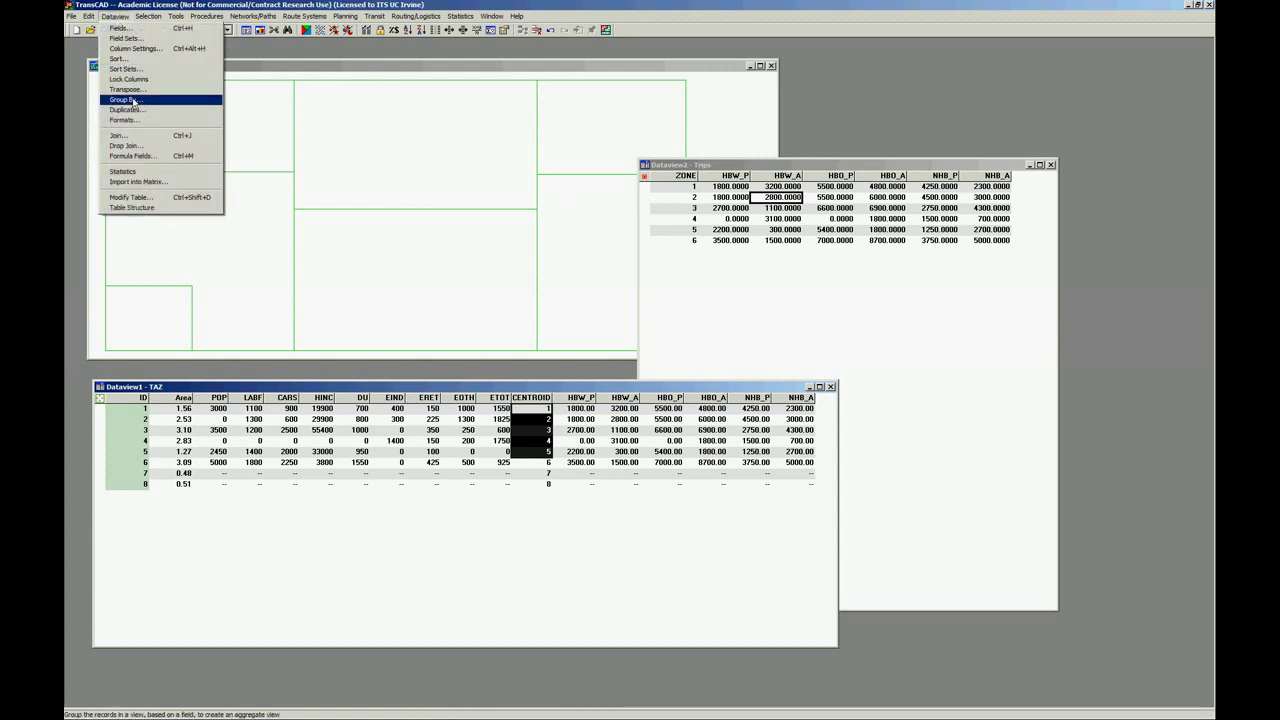
pyautogui.click(143, 140)
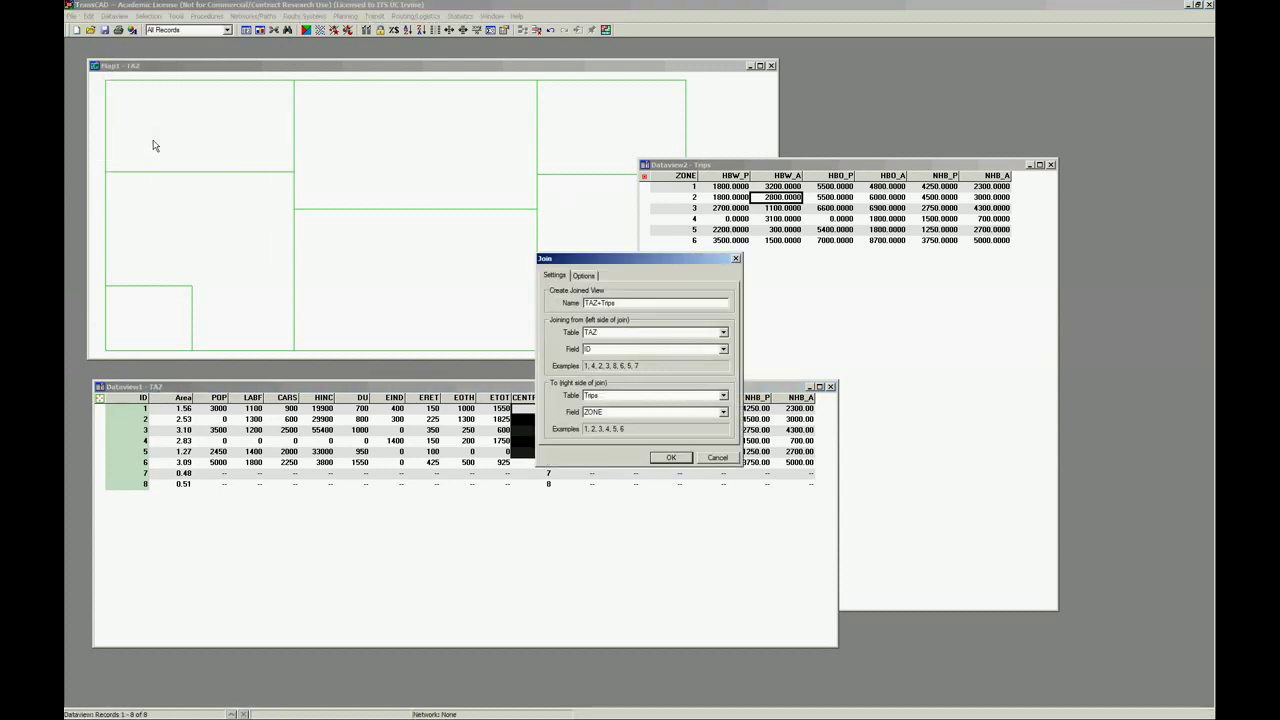
pyautogui.moveTo(660, 257); pyautogui.dragTo(810, 279)
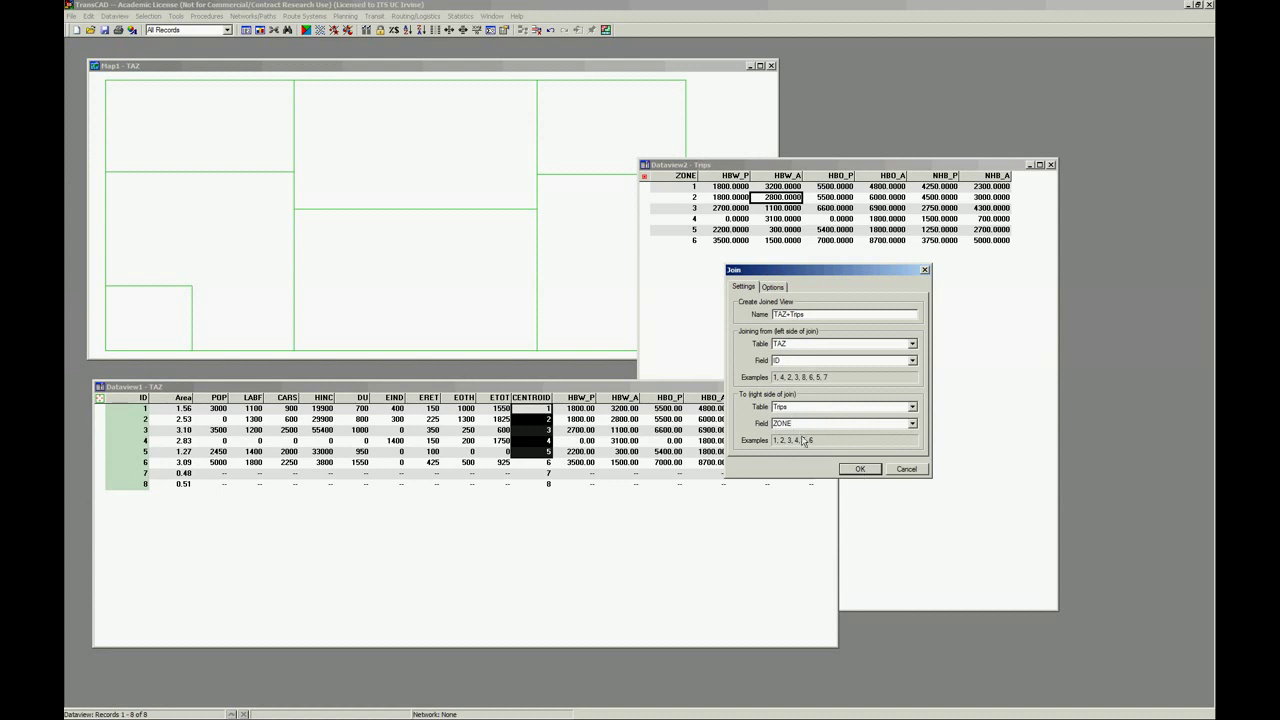
pyautogui.click(800, 360)
pyautogui.scroll(-1, 797, 413)
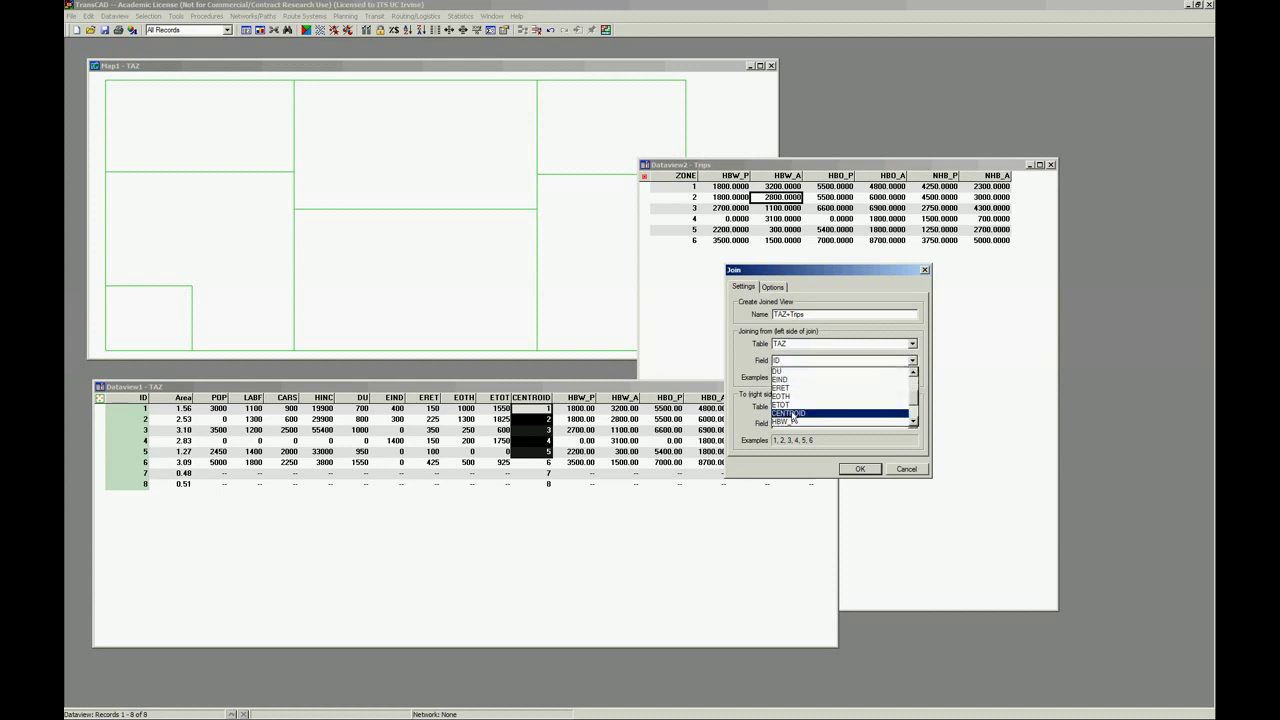
pyautogui.click(793, 413)
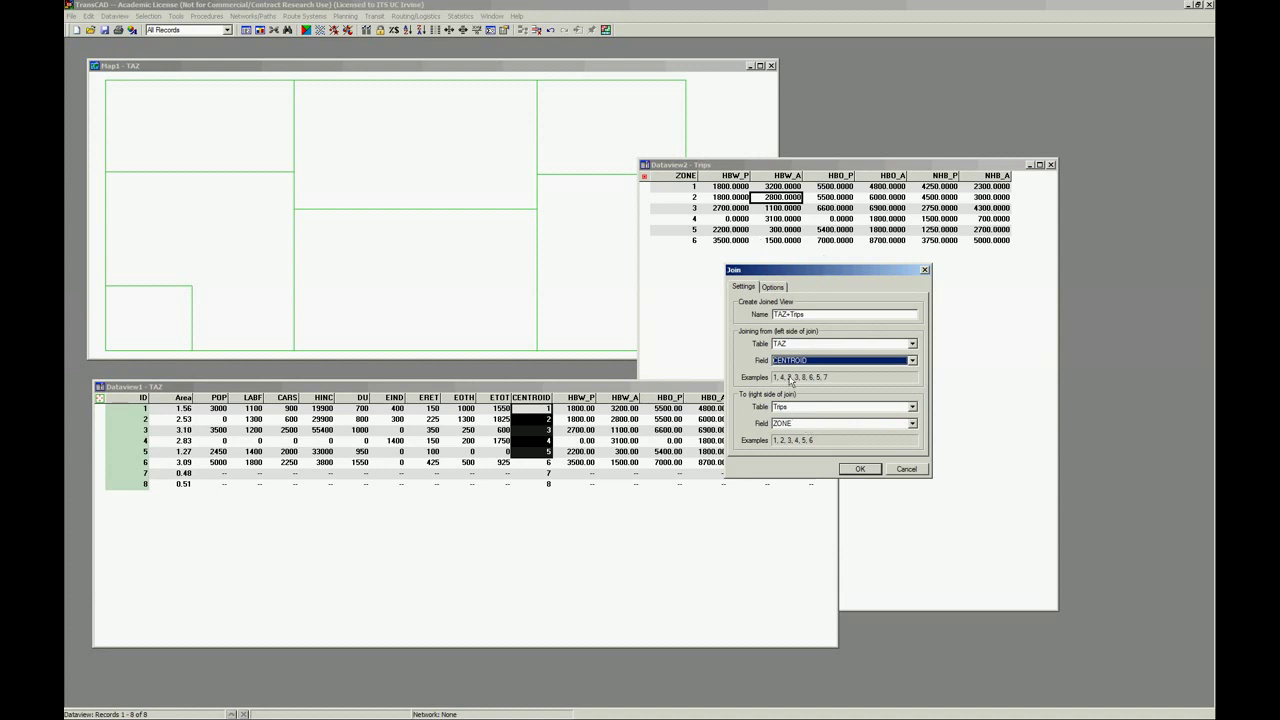
pyautogui.click(862, 470)
pyautogui.moveTo(744, 46); pyautogui.dragTo(802, 90)
# Step: Examine how the joined dataview matches records, especially the ZONE and trip values for centroids 7 and 8
pyautogui.click(922, 134)
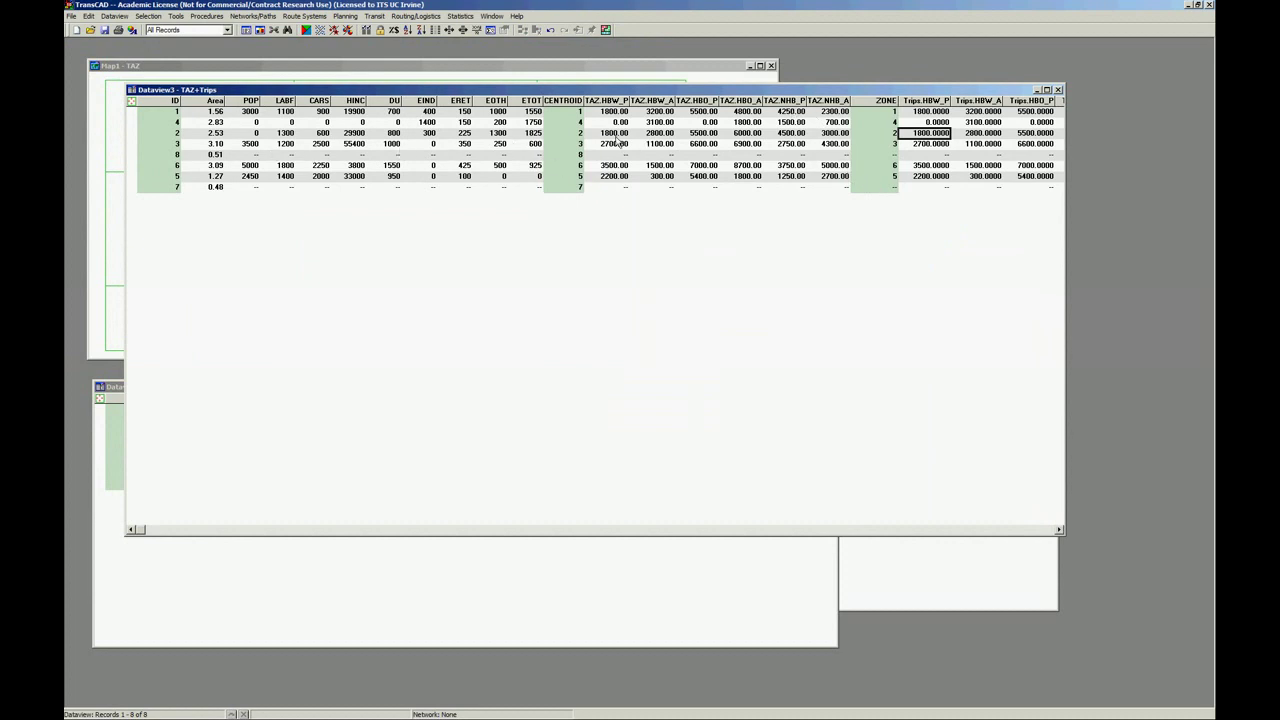
pyautogui.click(904, 155)
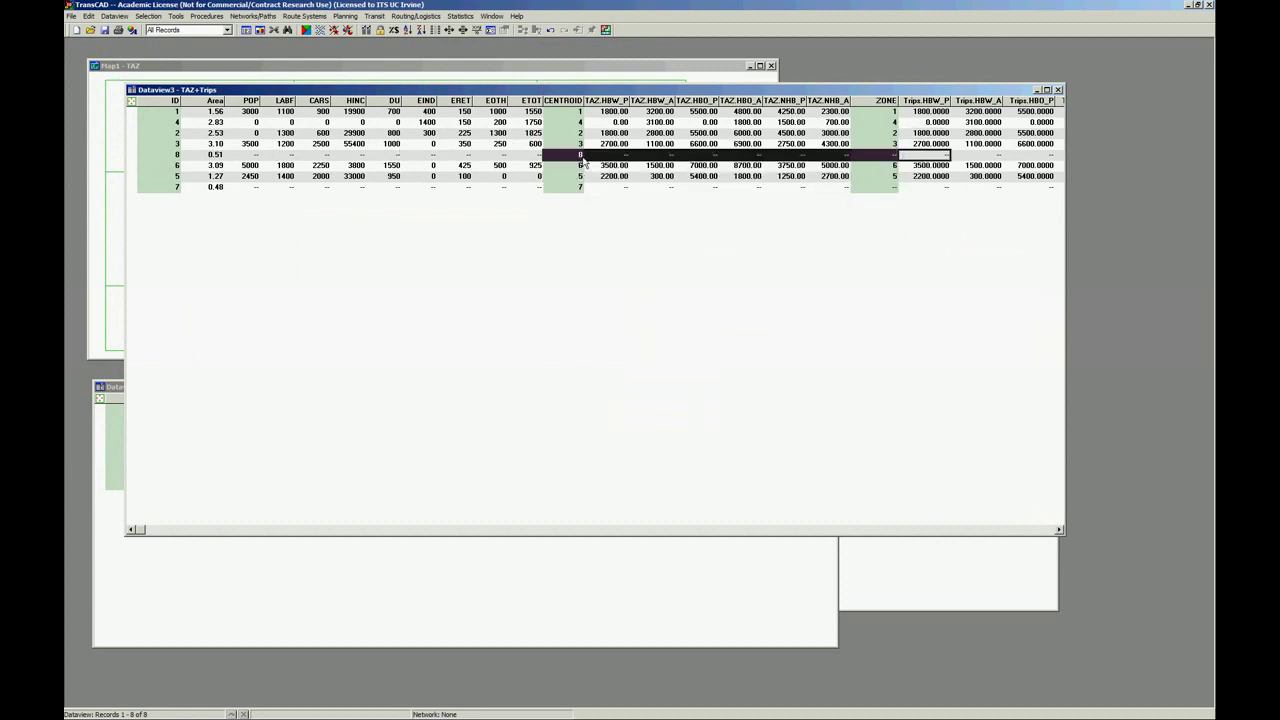
pyautogui.click(582, 157)
pyautogui.click(584, 192)
pyautogui.moveTo(587, 158); pyautogui.dragTo(1030, 158)
pyautogui.click(890, 157)
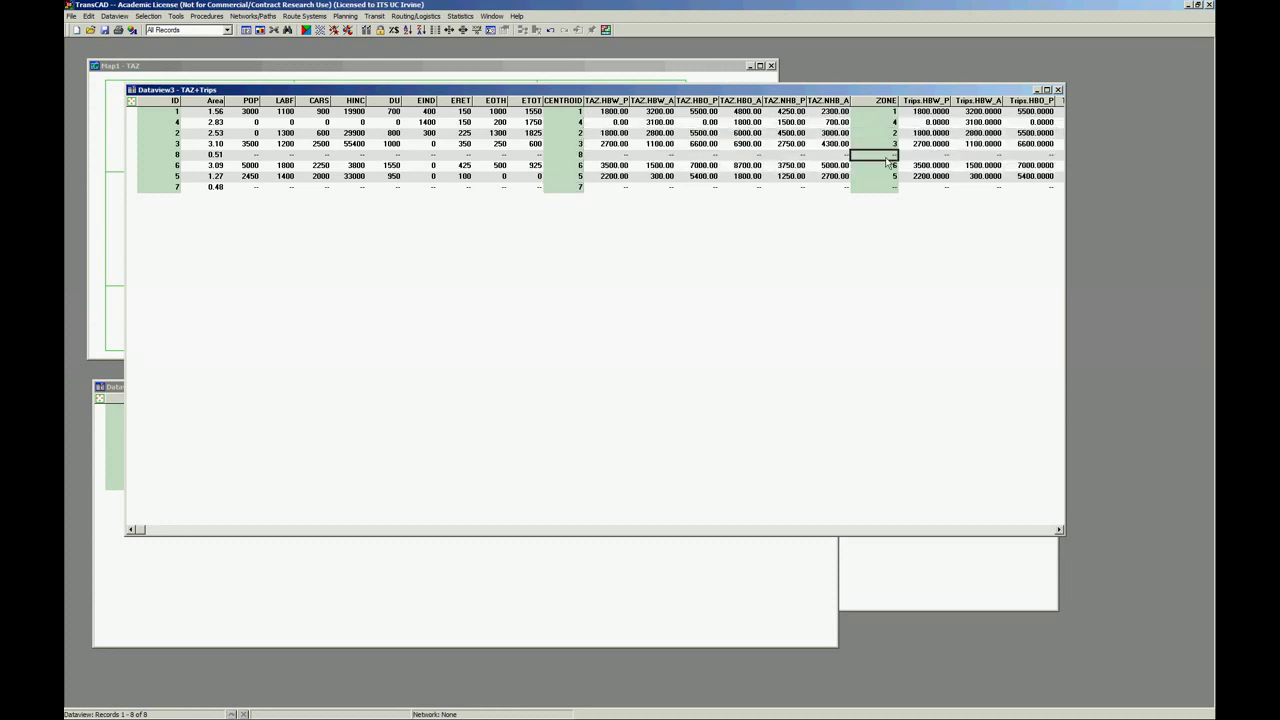
pyautogui.click(889, 188)
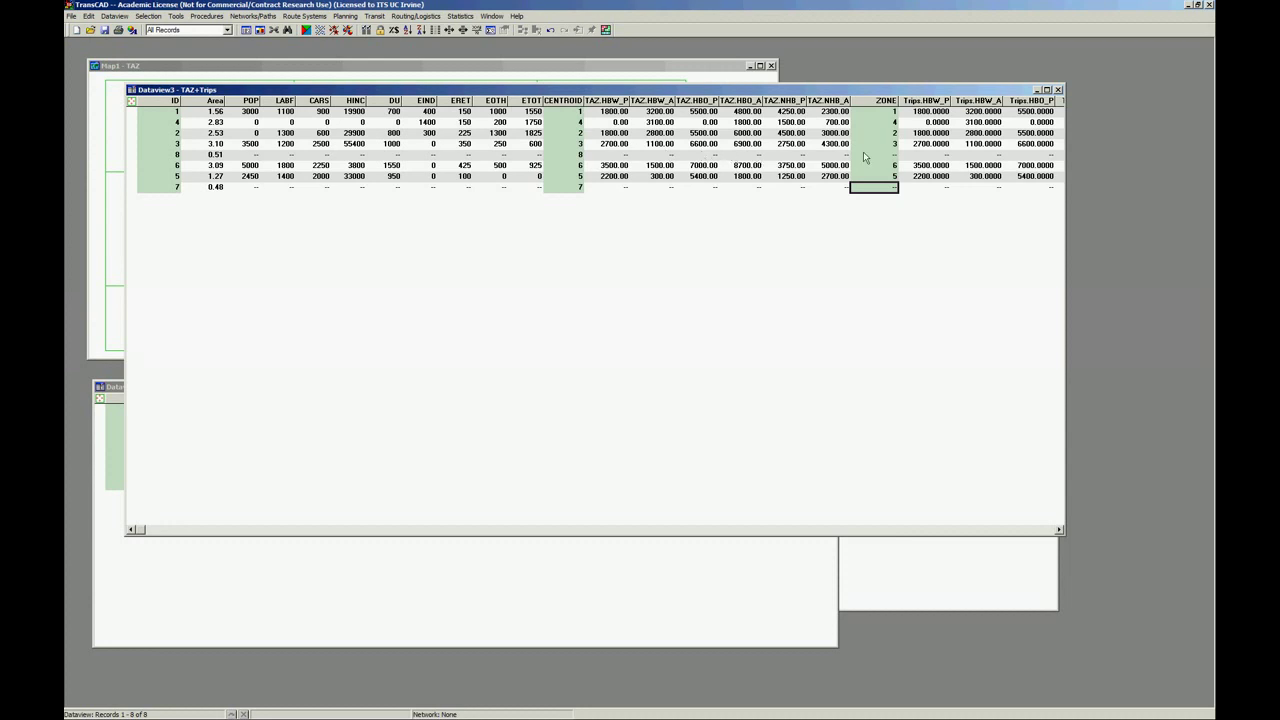
pyautogui.click(946, 155)
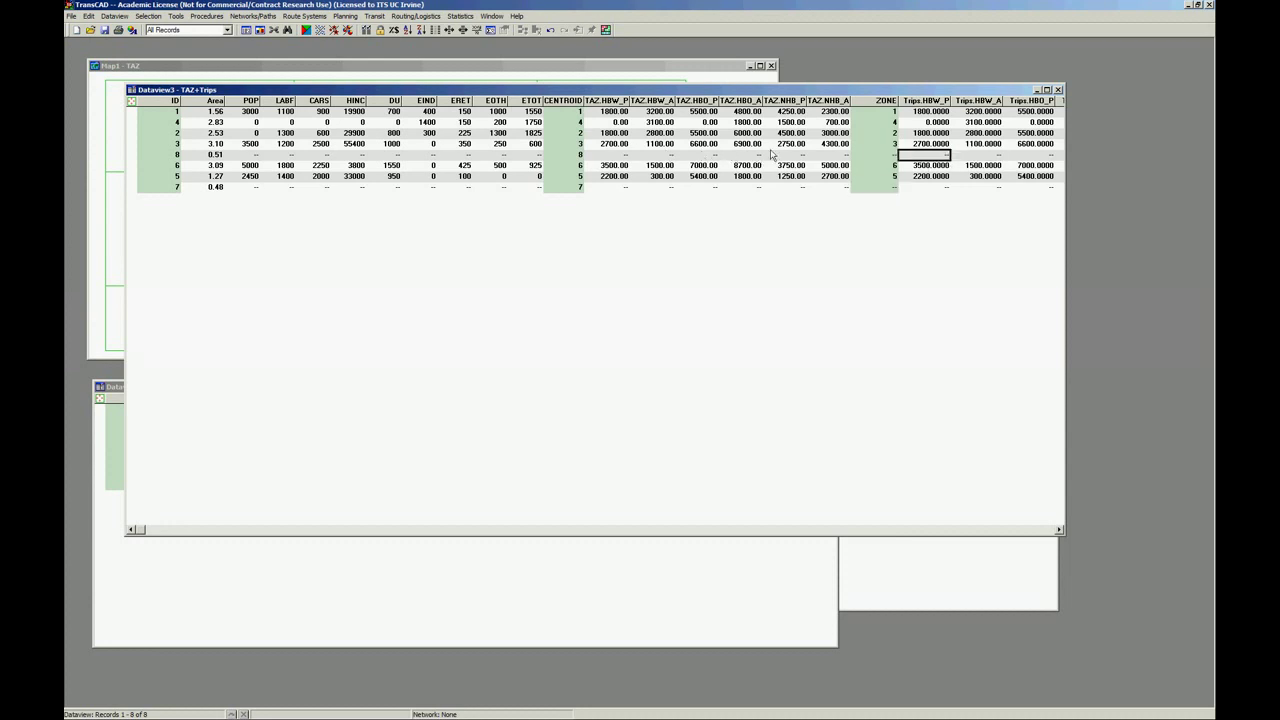
pyautogui.click(619, 121)
# Step: Clear all values in the six TAZ trip columns, HBW_P through NHB_A, of the joined dataview
pyautogui.click(606, 101)
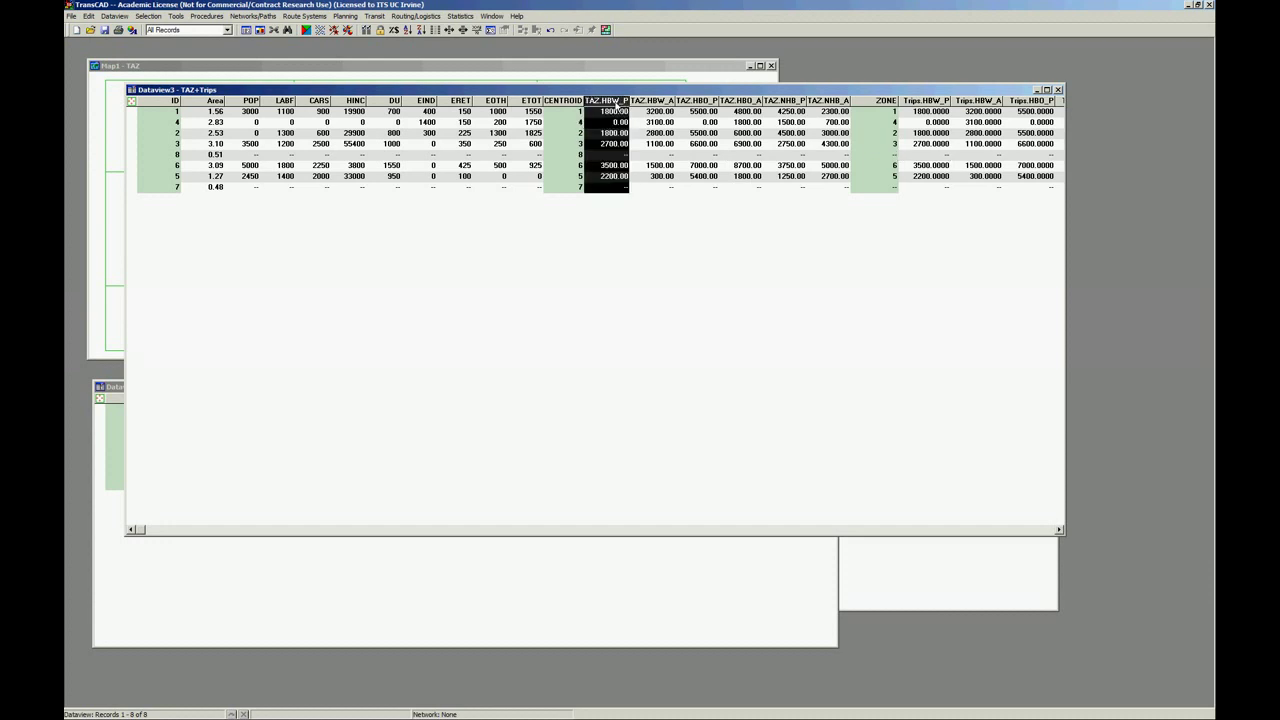
pyautogui.keyDown('ctrl'); pyautogui.click(843, 101); pyautogui.keyUp('ctrl')
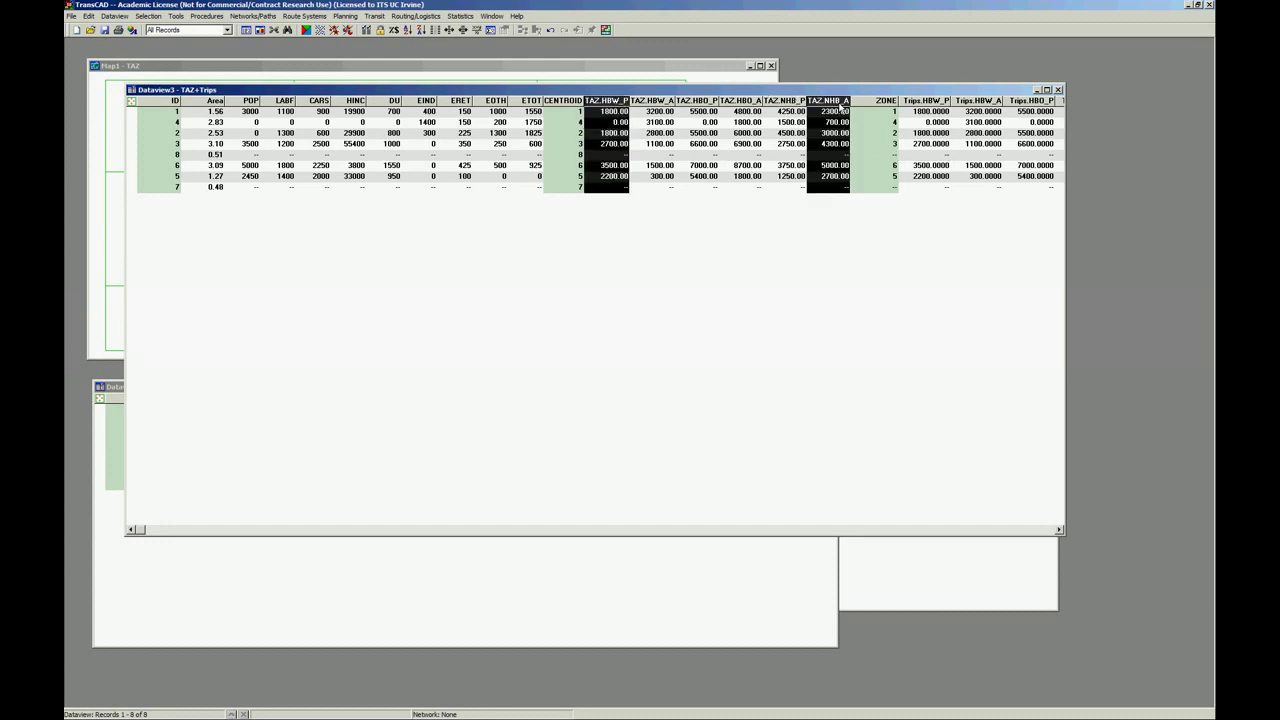
pyautogui.keyDown('ctrl'); pyautogui.click(652, 102); pyautogui.keyUp('ctrl')
pyautogui.keyDown('ctrl'); pyautogui.click(697, 101); pyautogui.keyUp('ctrl')
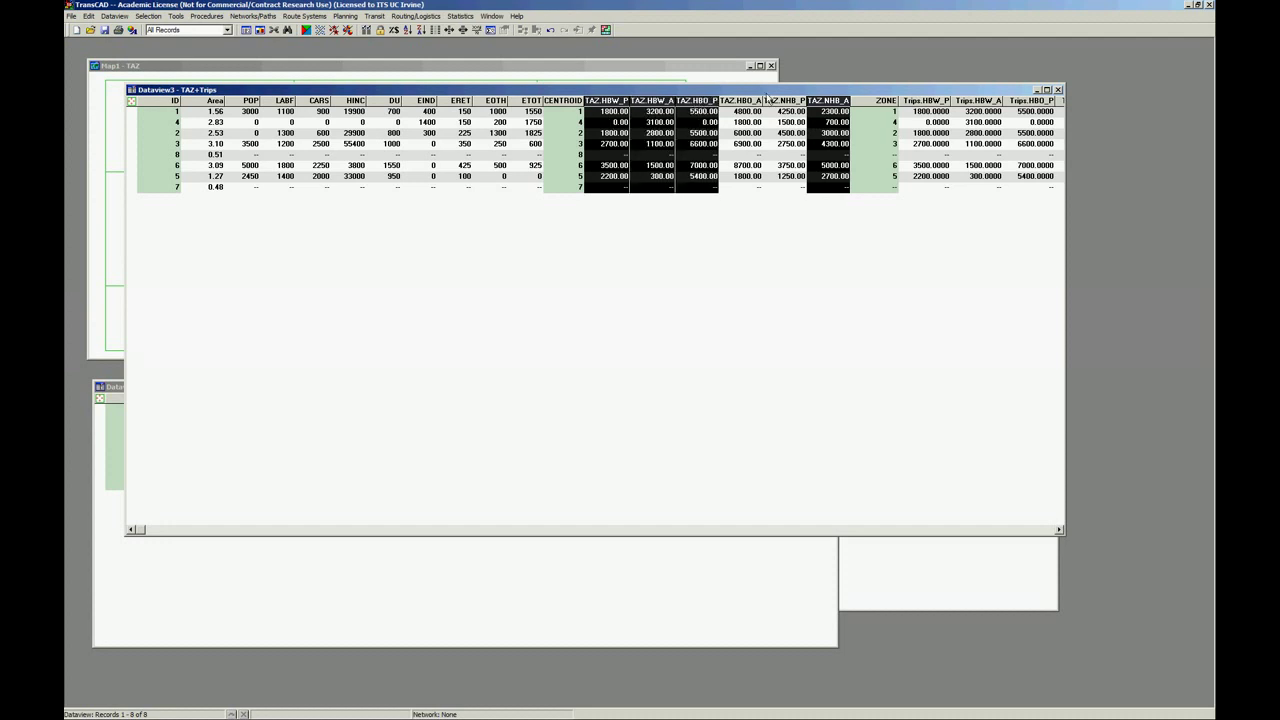
pyautogui.keyDown('ctrl'); pyautogui.click(741, 101); pyautogui.keyUp('ctrl')
pyautogui.keyDown('ctrl'); pyautogui.click(781, 102); pyautogui.keyUp('ctrl')
pyautogui.rightClick(779, 103)
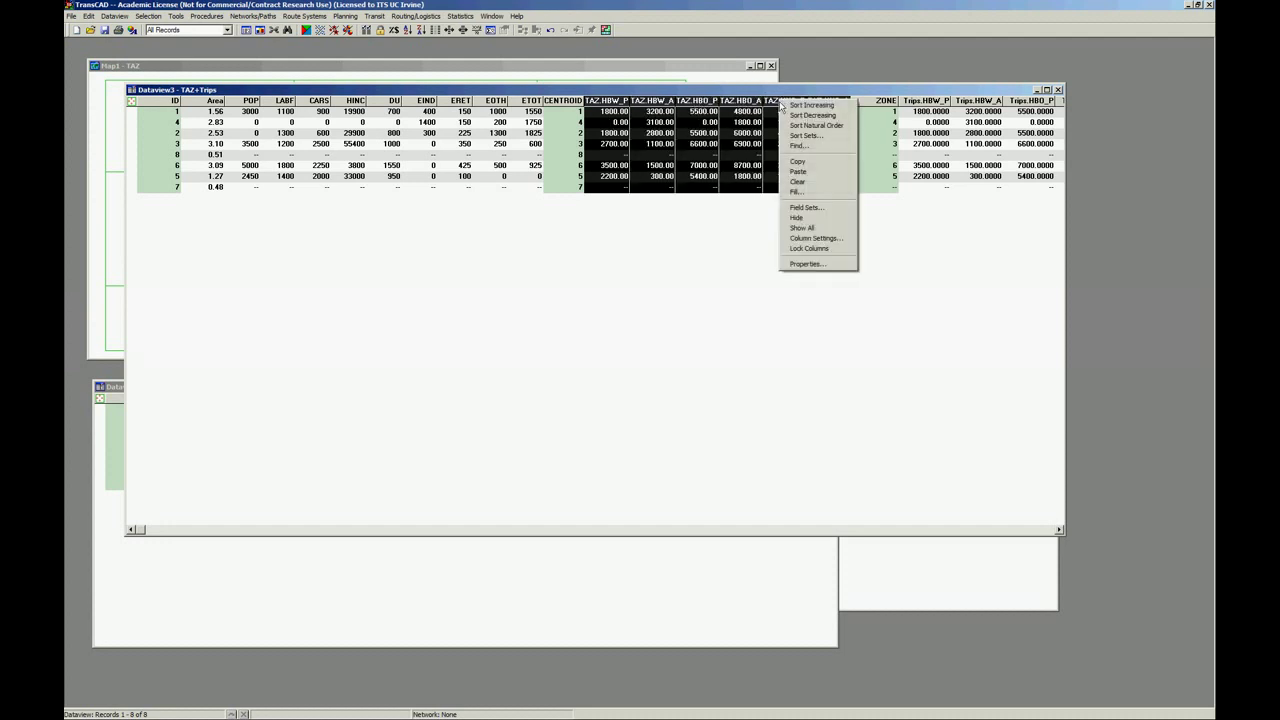
pyautogui.click(804, 183)
pyautogui.click(653, 389)
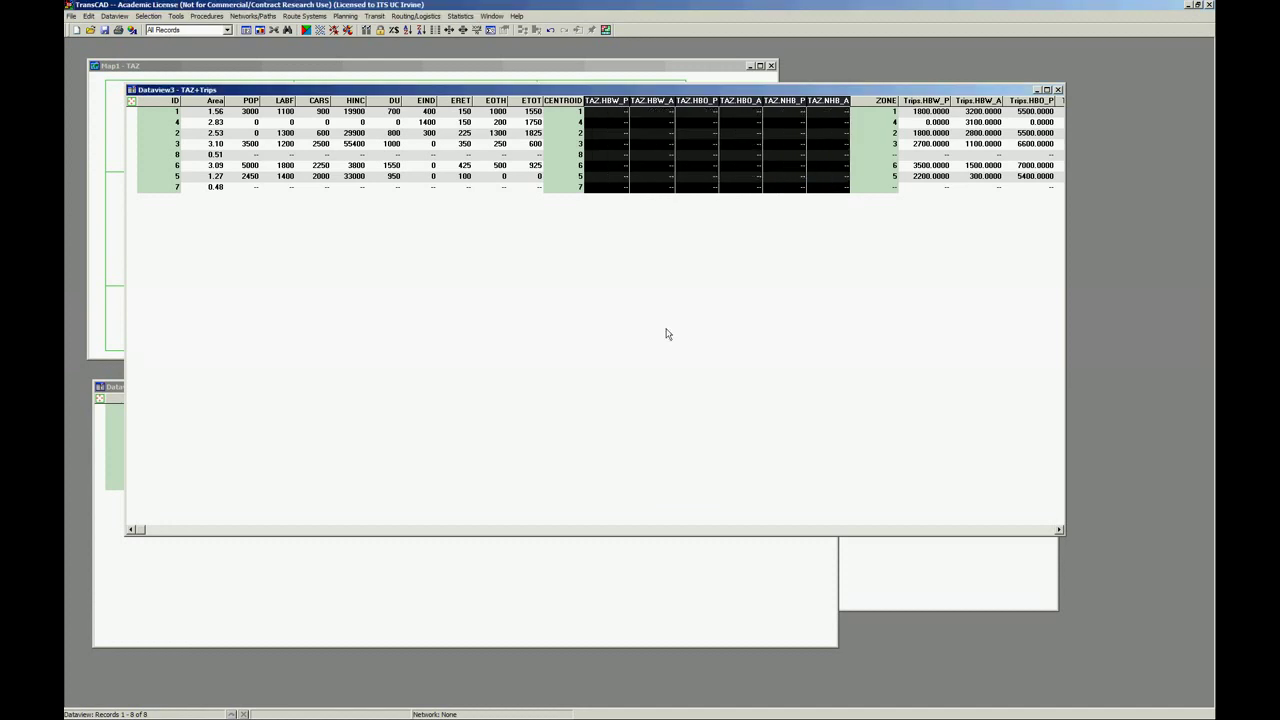
pyautogui.click(715, 166)
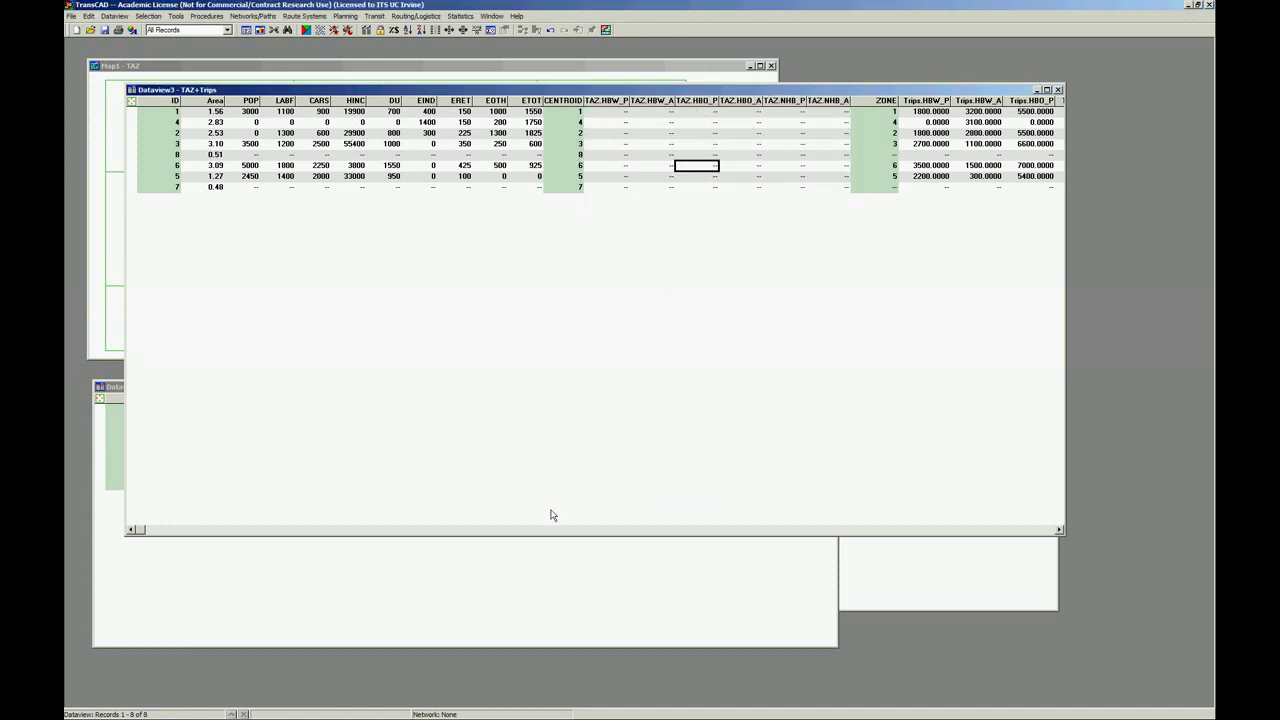
# Step: Check the trip columns in the original TAZ dataview and return to the joined dataview
pyautogui.click(528, 606)
pyautogui.moveTo(660, 454); pyautogui.dragTo(792, 453)
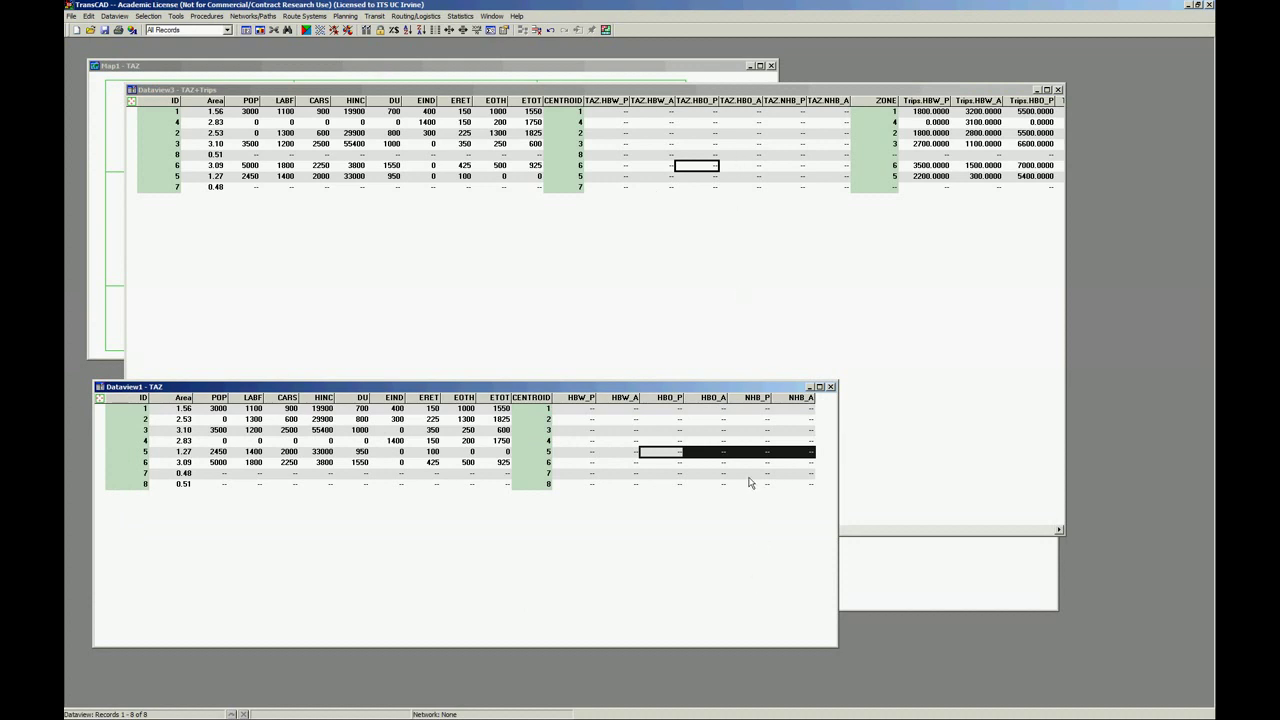
pyautogui.click(720, 303)
# Step: Fill the TAZ.HBW_P column with the formula Trips.HBW_P
pyautogui.click(614, 102)
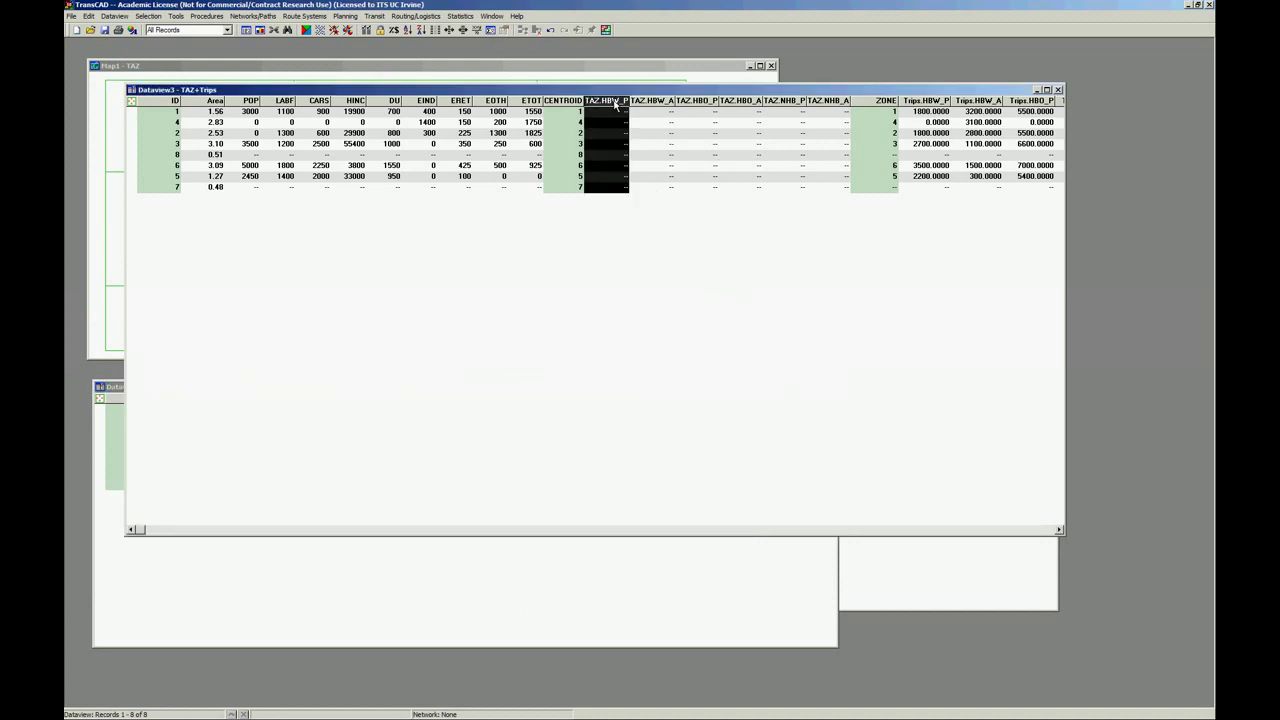
pyautogui.rightClick(614, 104)
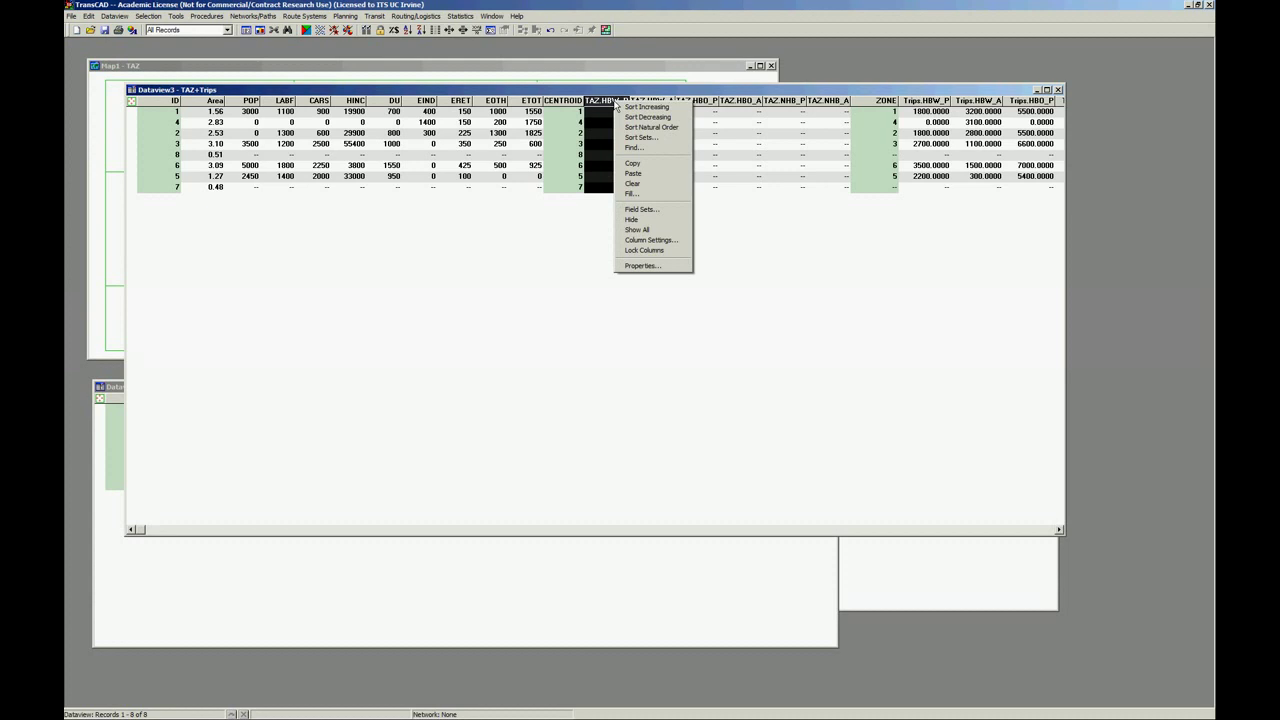
pyautogui.click(642, 200)
pyautogui.click(588, 346)
pyautogui.click(588, 376)
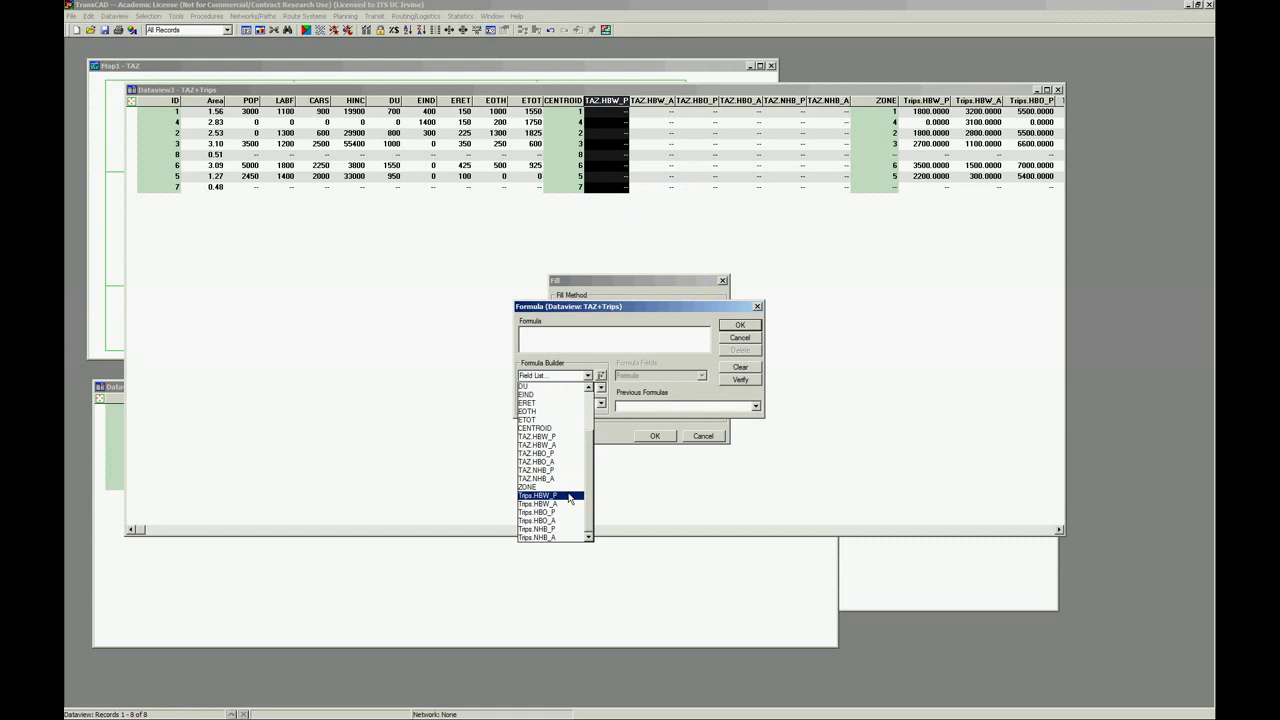
pyautogui.click(568, 497)
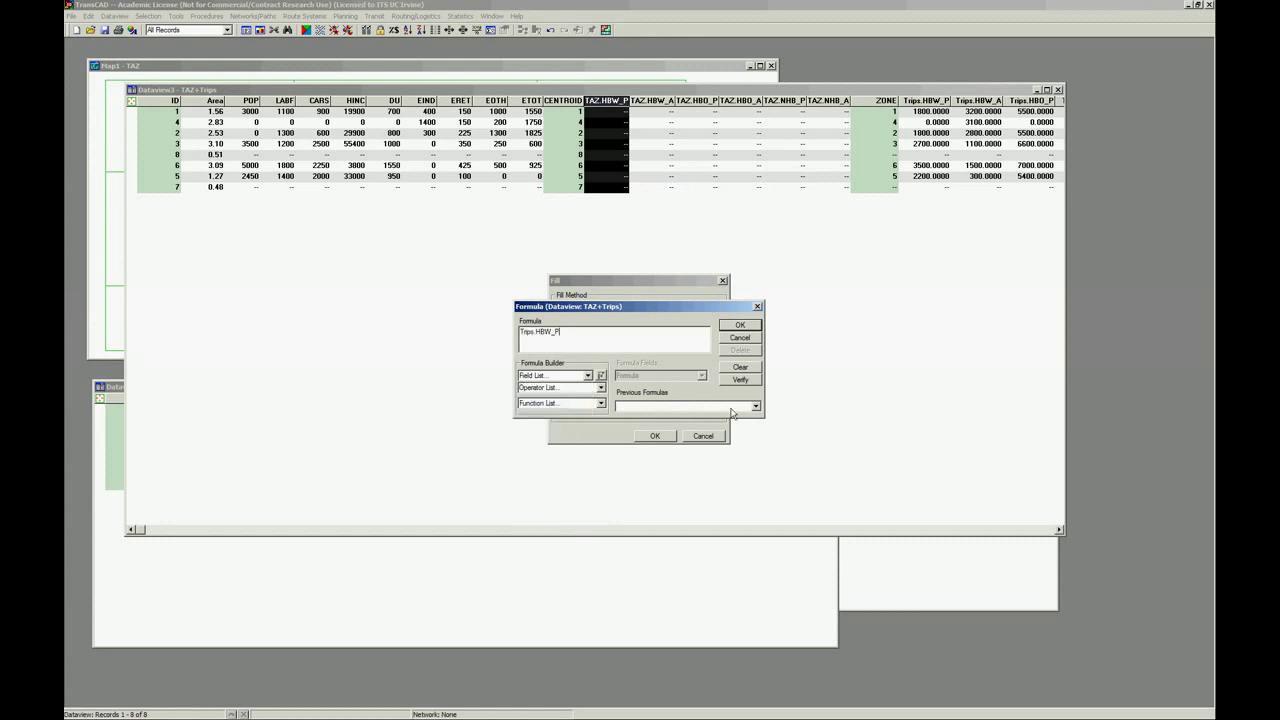
pyautogui.click(740, 326)
pyautogui.click(675, 438)
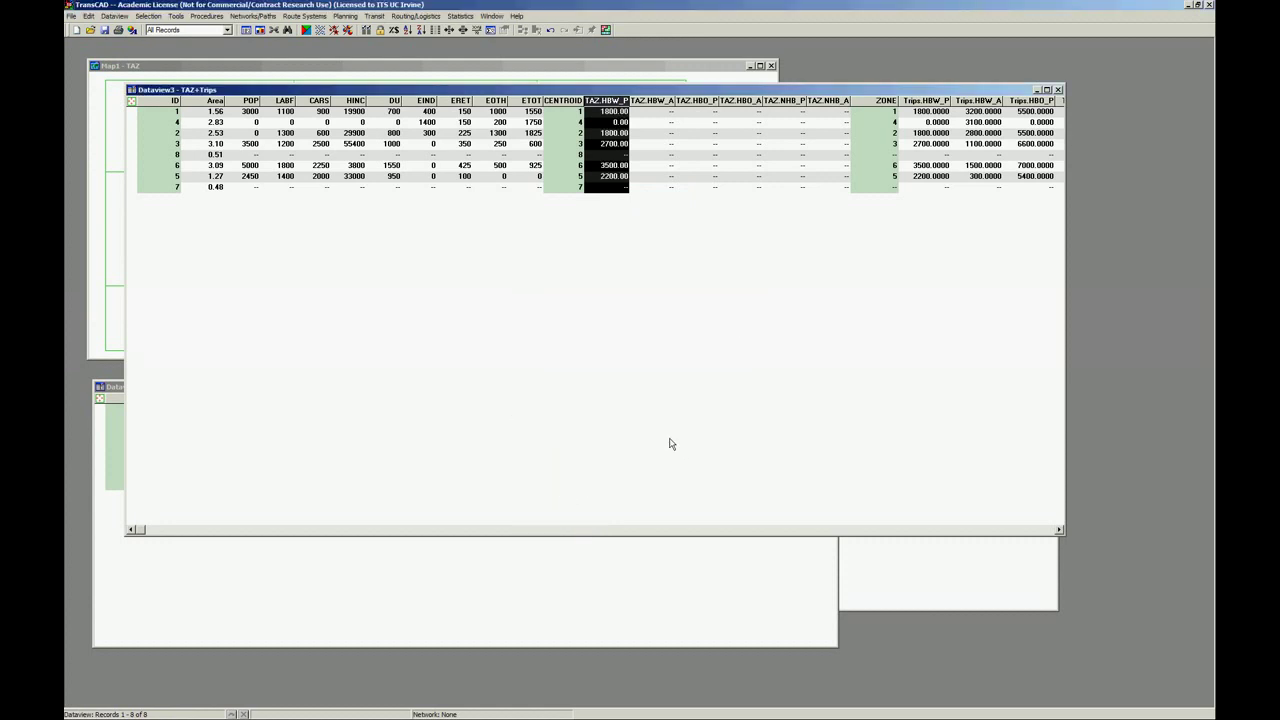
# Step: Fill the TAZ.HBW_A column with the formula Trips.HBW_A
pyautogui.rightClick(653, 103)
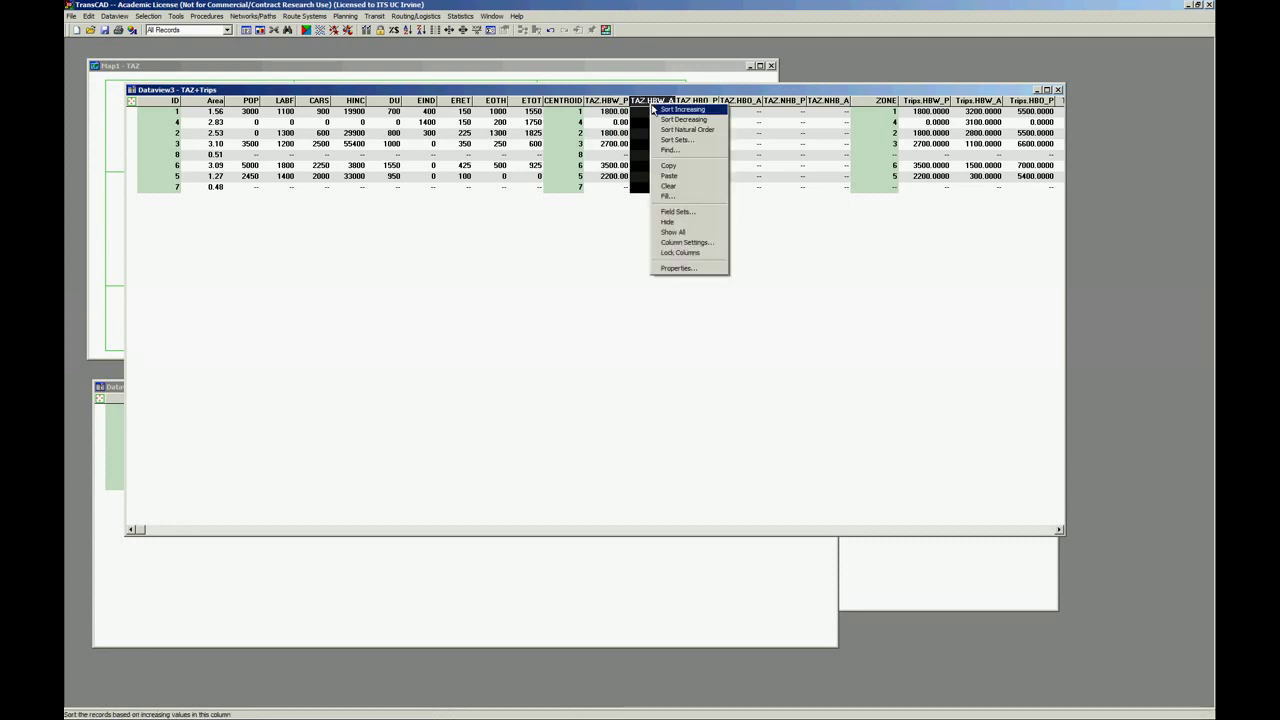
pyautogui.click(668, 195)
pyautogui.click(590, 342)
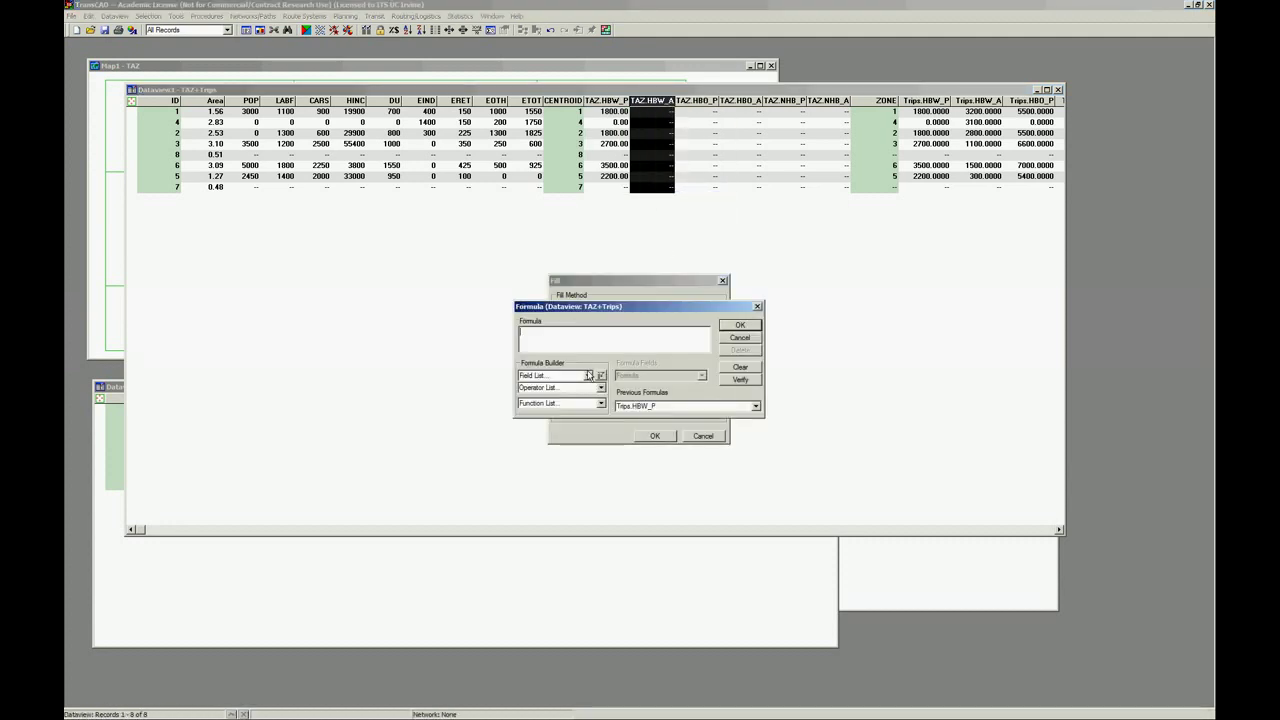
pyautogui.click(588, 375)
pyautogui.scroll(-2, 560, 450)
pyautogui.click(572, 507)
pyautogui.click(740, 325)
pyautogui.click(655, 436)
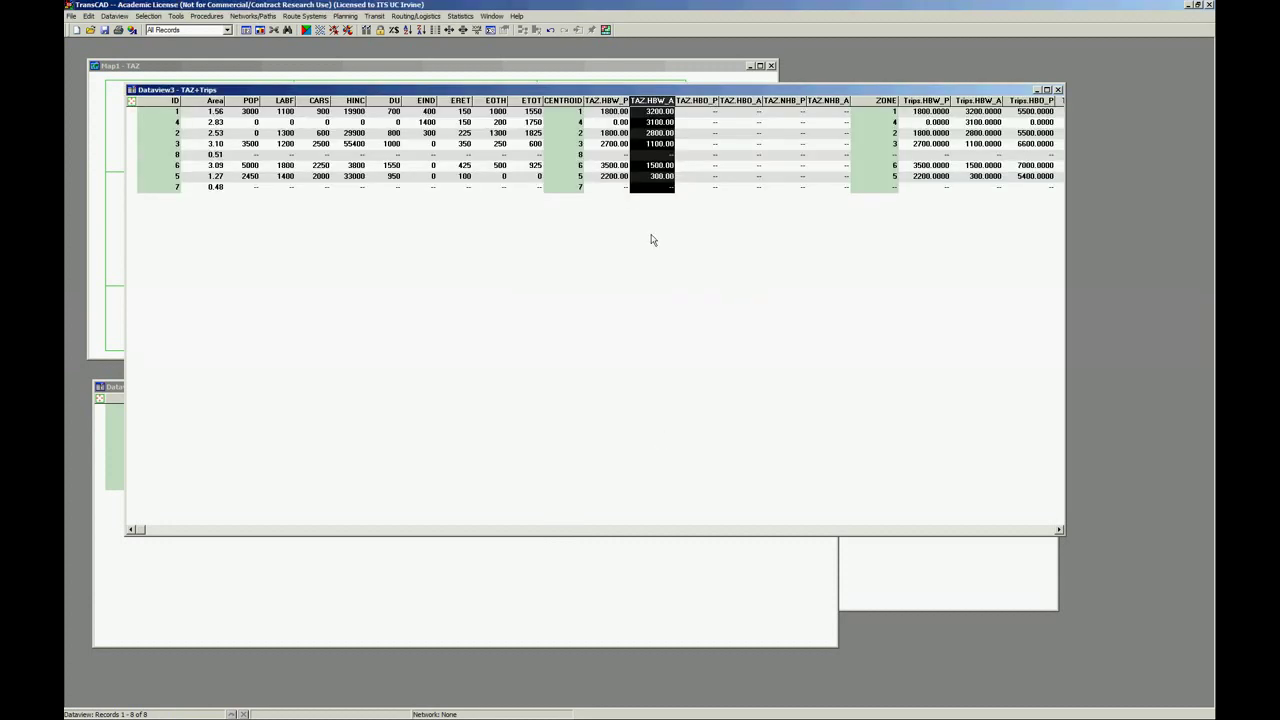
# Step: Fill the TAZ.HBO_P column of the joined dataview with the formula Trips.HBO_P
pyautogui.rightClick(700, 101)
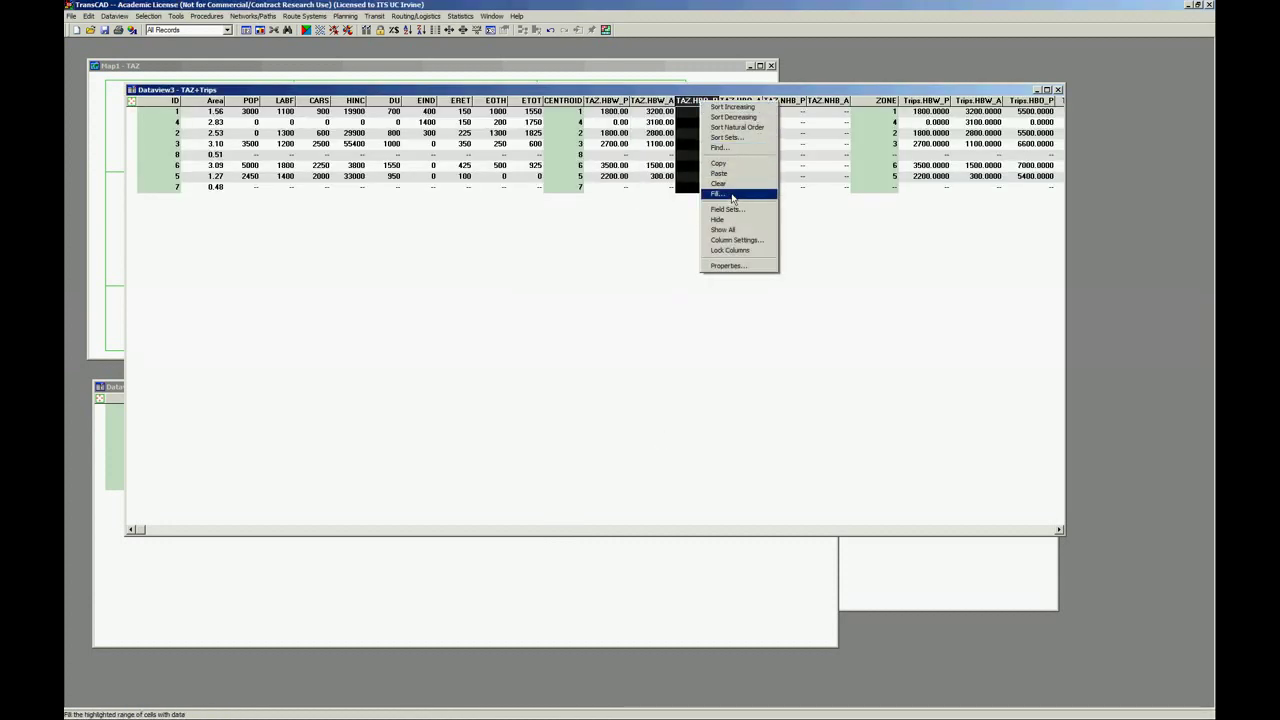
pyautogui.click(732, 195)
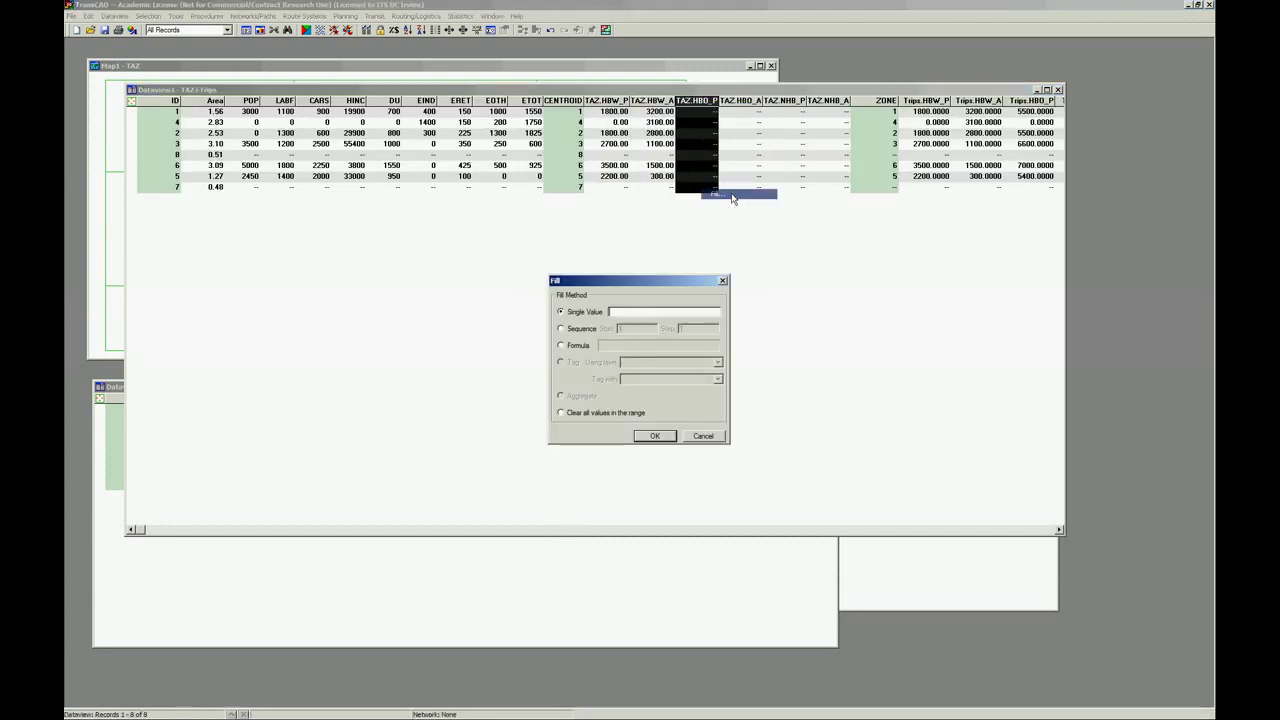
pyautogui.click(561, 345)
pyautogui.click(588, 376)
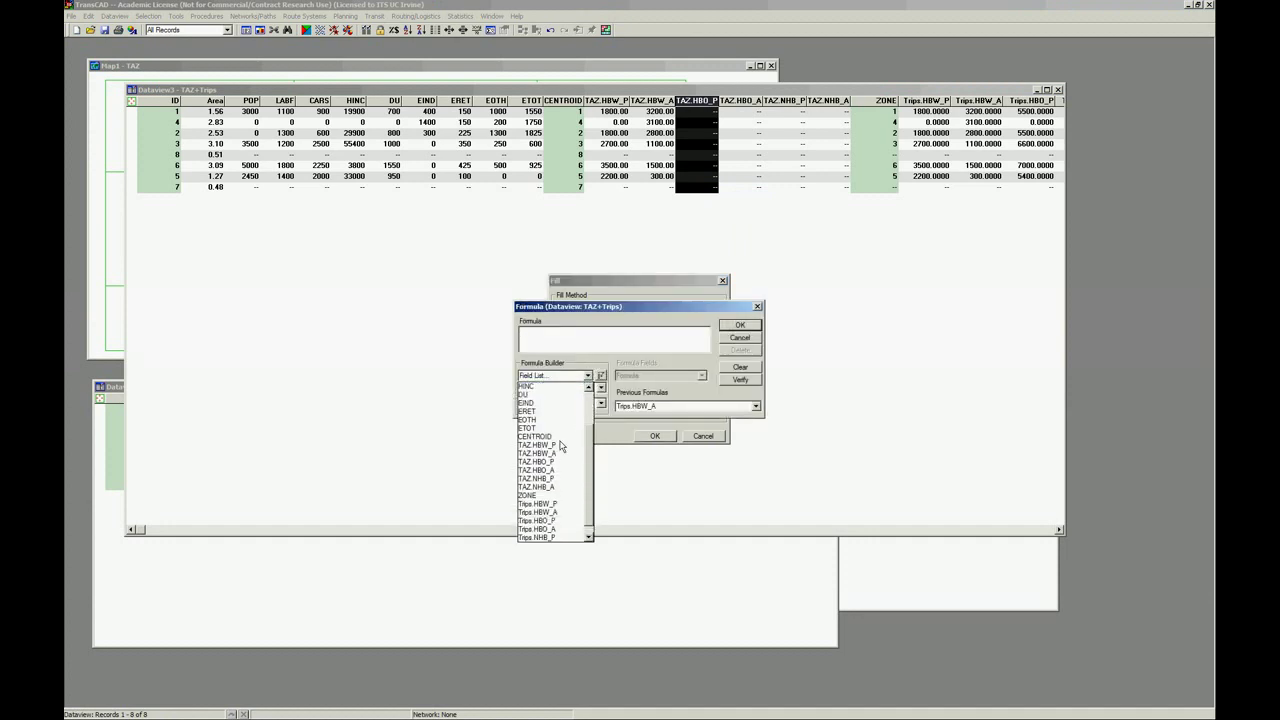
pyautogui.click(558, 513)
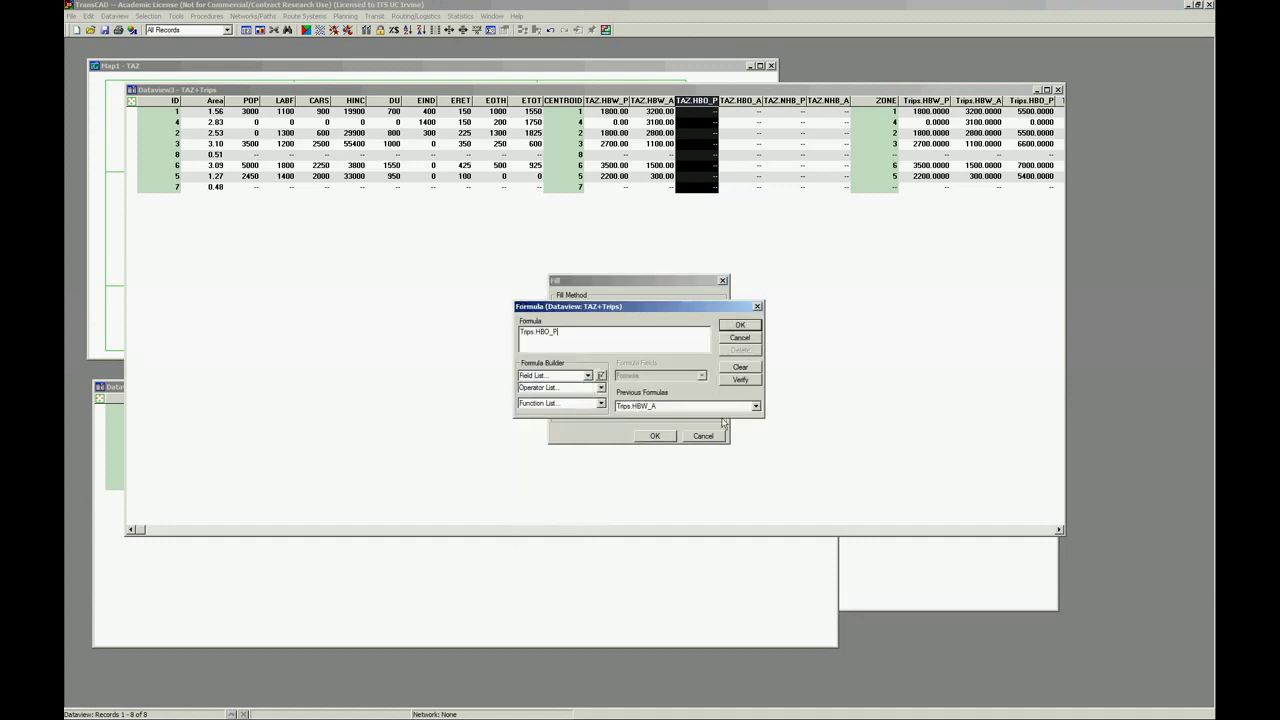
pyautogui.click(740, 327)
pyautogui.click(655, 436)
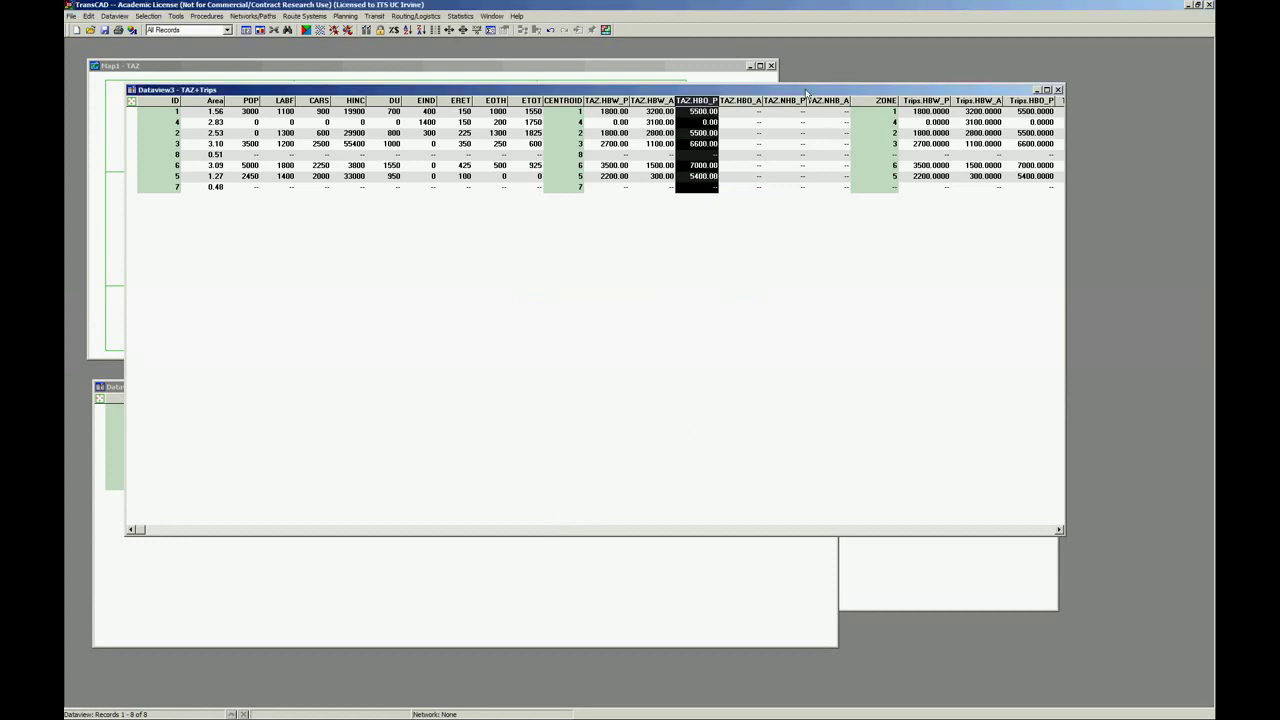
# Step: Fill the TAZ.HBO_A column of the joined dataview with the formula Trips.HBO_A
pyautogui.rightClick(757, 104)
pyautogui.click(775, 195)
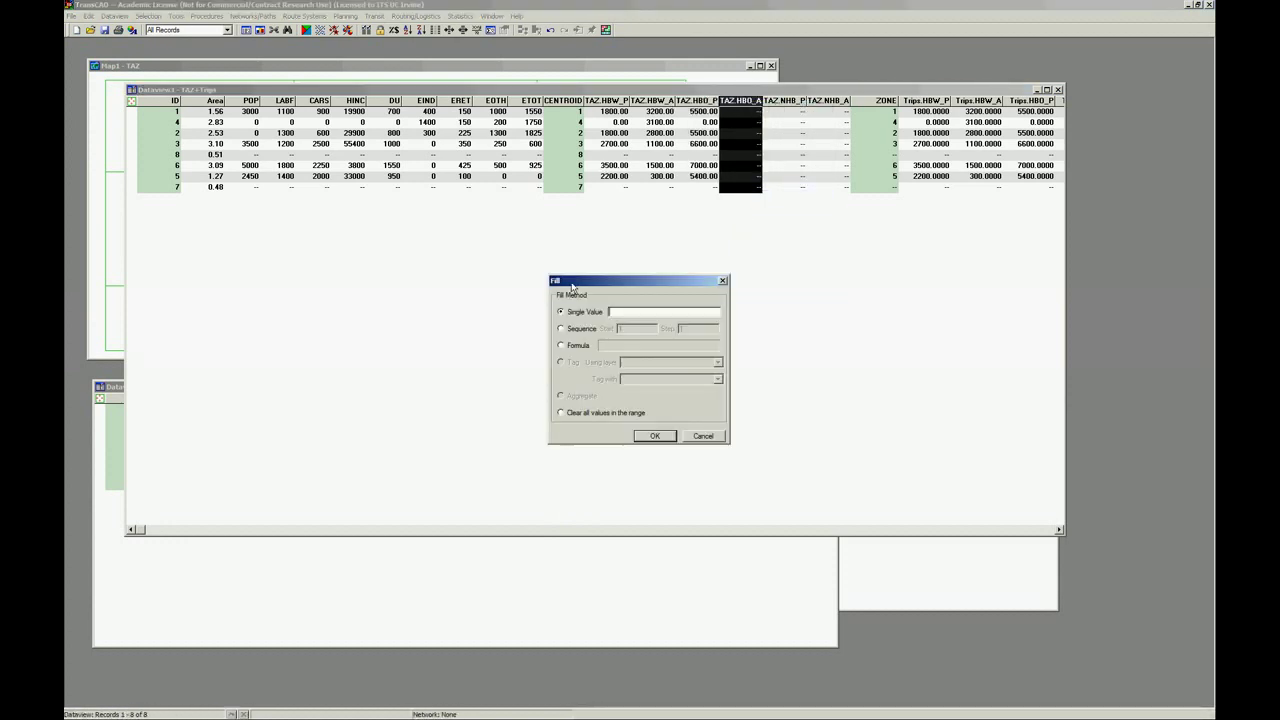
pyautogui.click(577, 345)
pyautogui.click(588, 376)
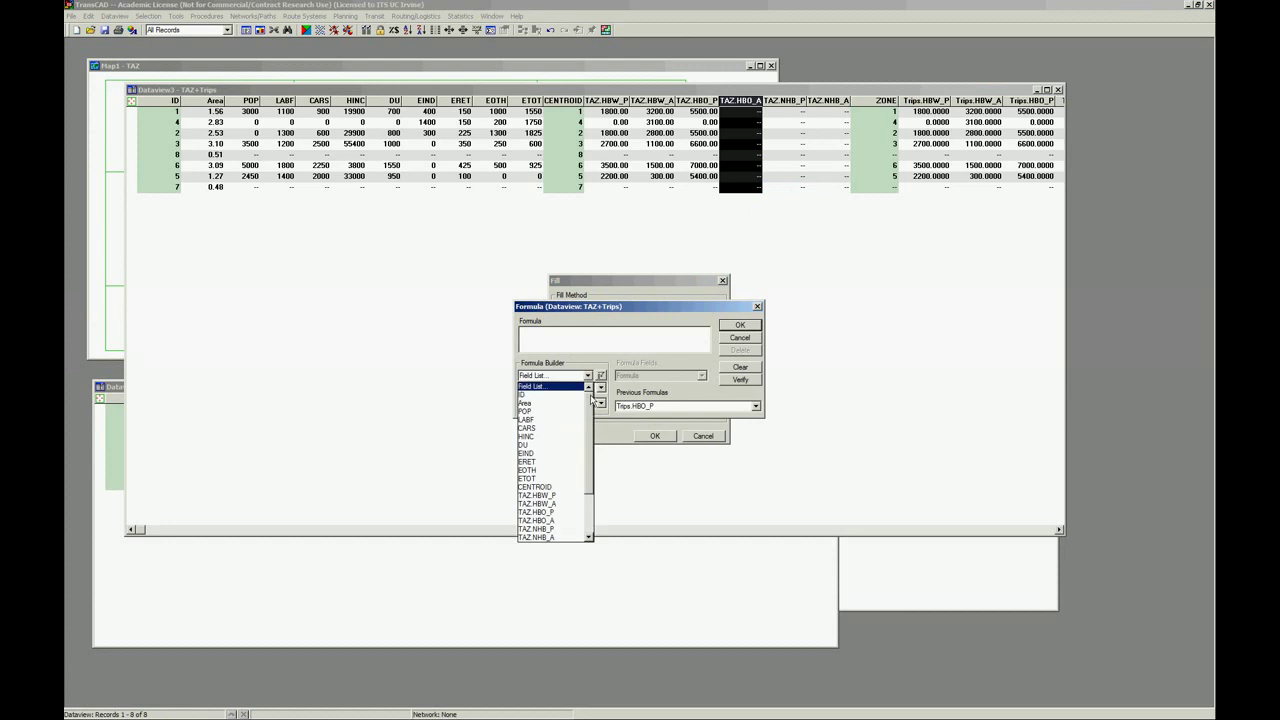
pyautogui.scroll(-2, 565, 470)
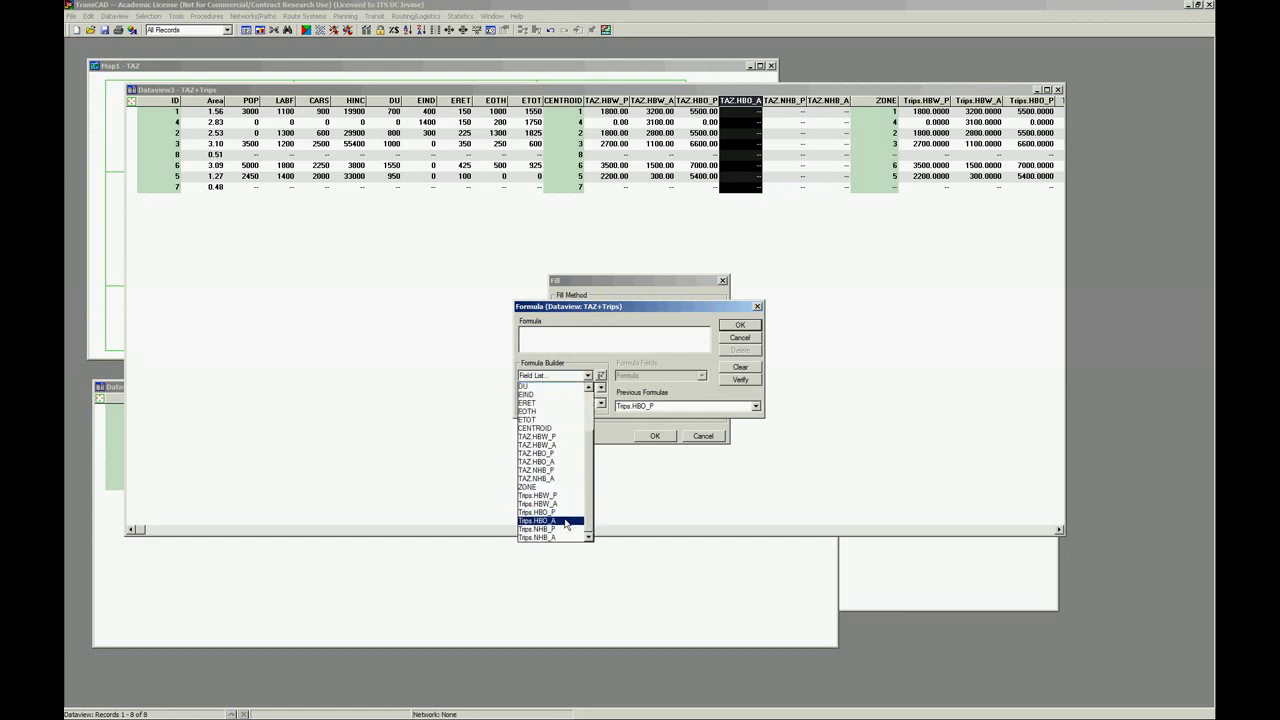
pyautogui.click(566, 521)
pyautogui.click(740, 328)
pyautogui.click(670, 440)
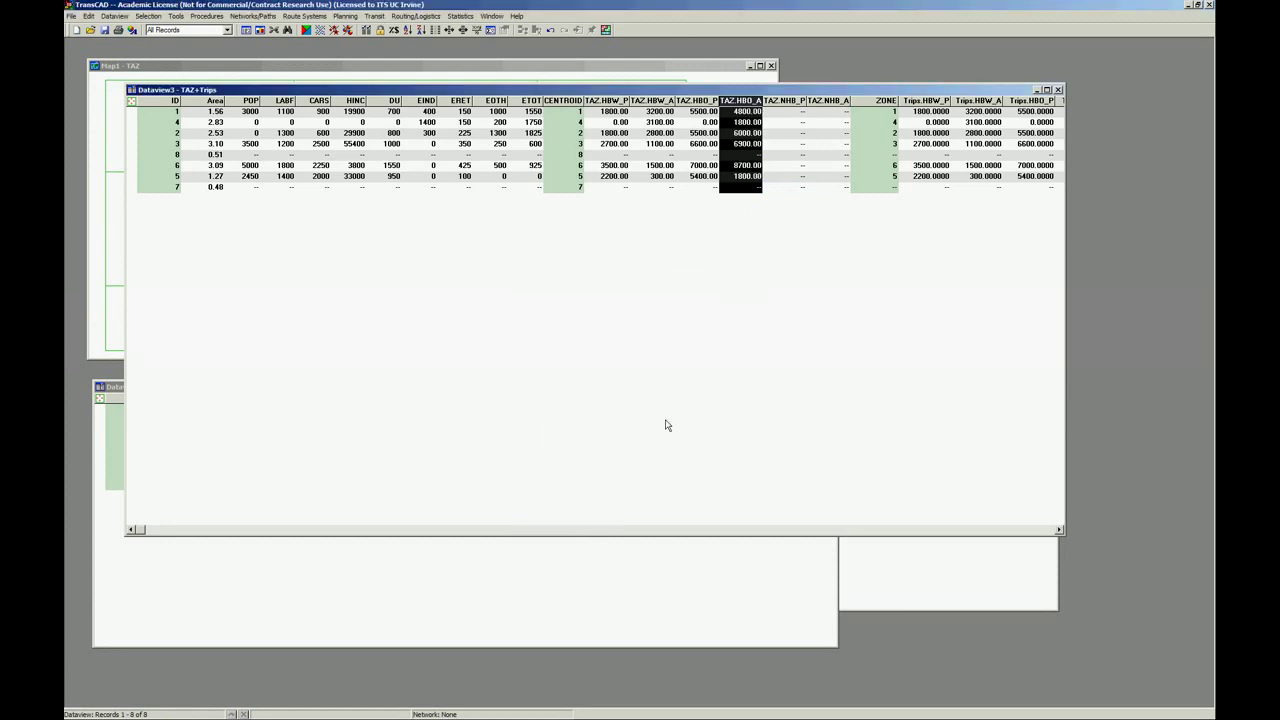
# Step: Fill the TAZ.NHB_P column of the joined dataview with the formula Trips.NHB_P
pyautogui.rightClick(776, 107)
pyautogui.click(796, 204)
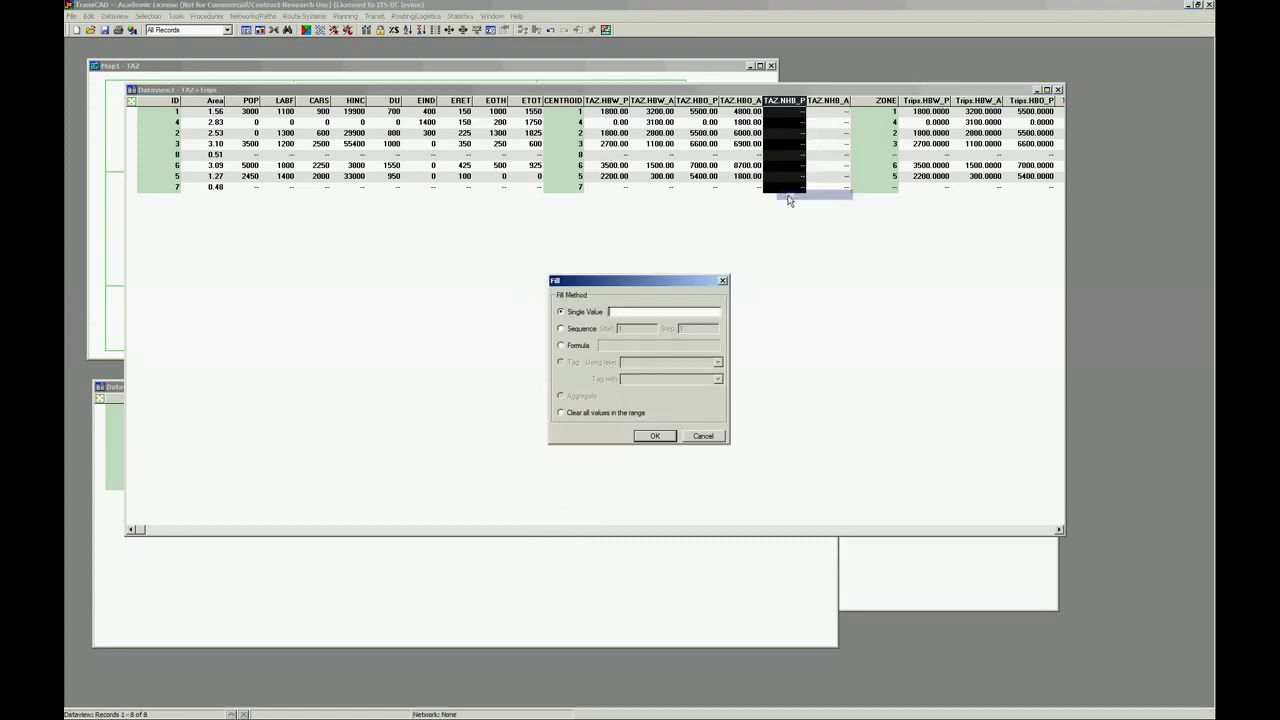
pyautogui.click(562, 346)
pyautogui.click(588, 375)
pyautogui.scroll(-3, 566, 437)
pyautogui.scroll(-1, 566, 437)
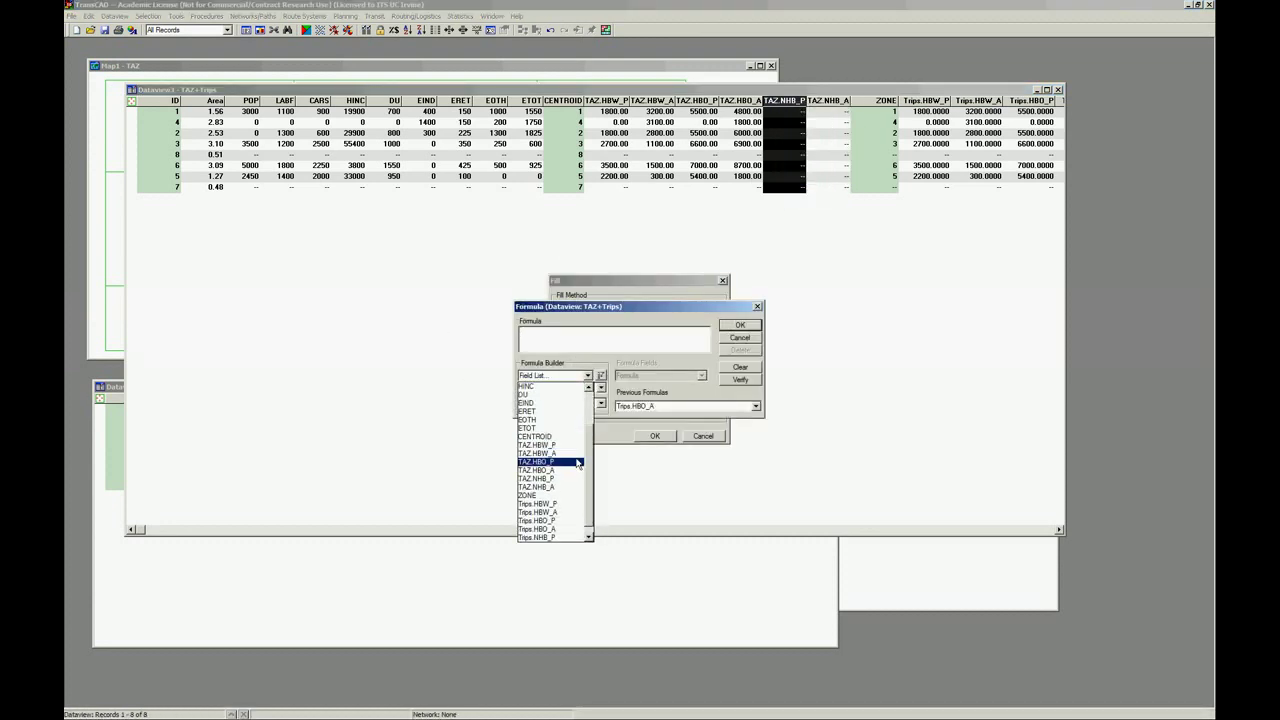
pyautogui.click(555, 530)
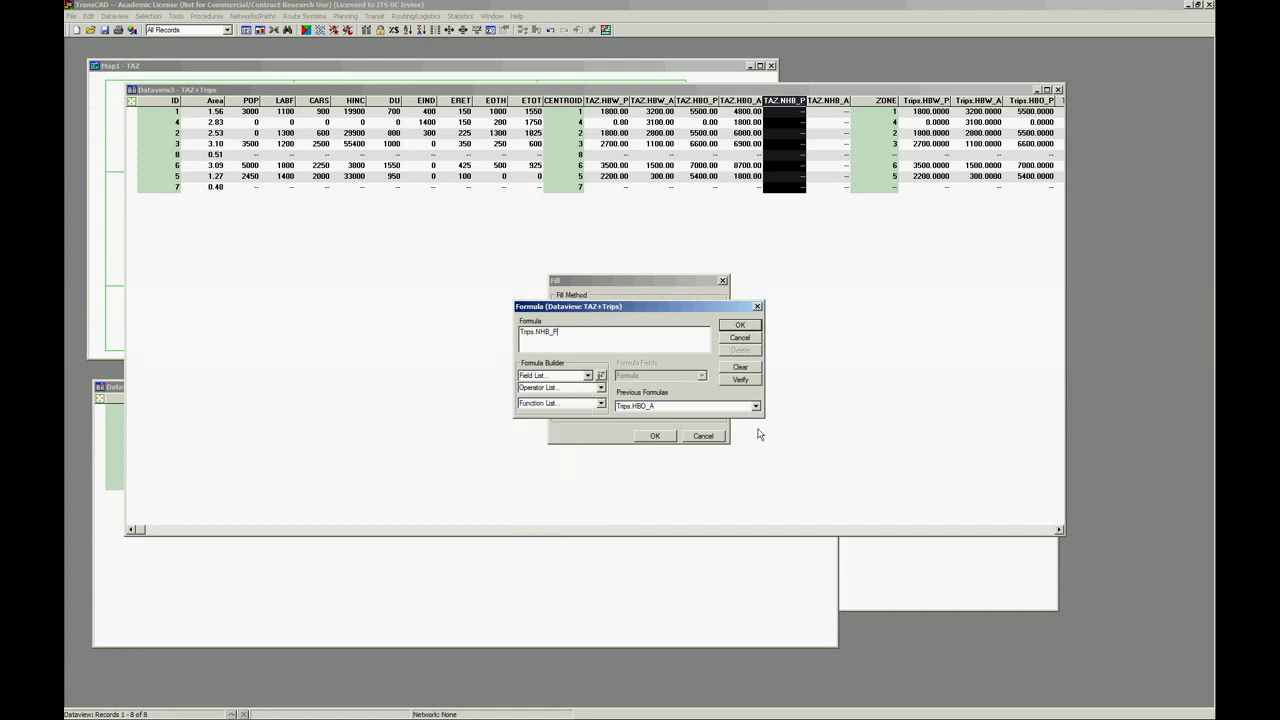
pyautogui.click(748, 327)
pyautogui.click(655, 436)
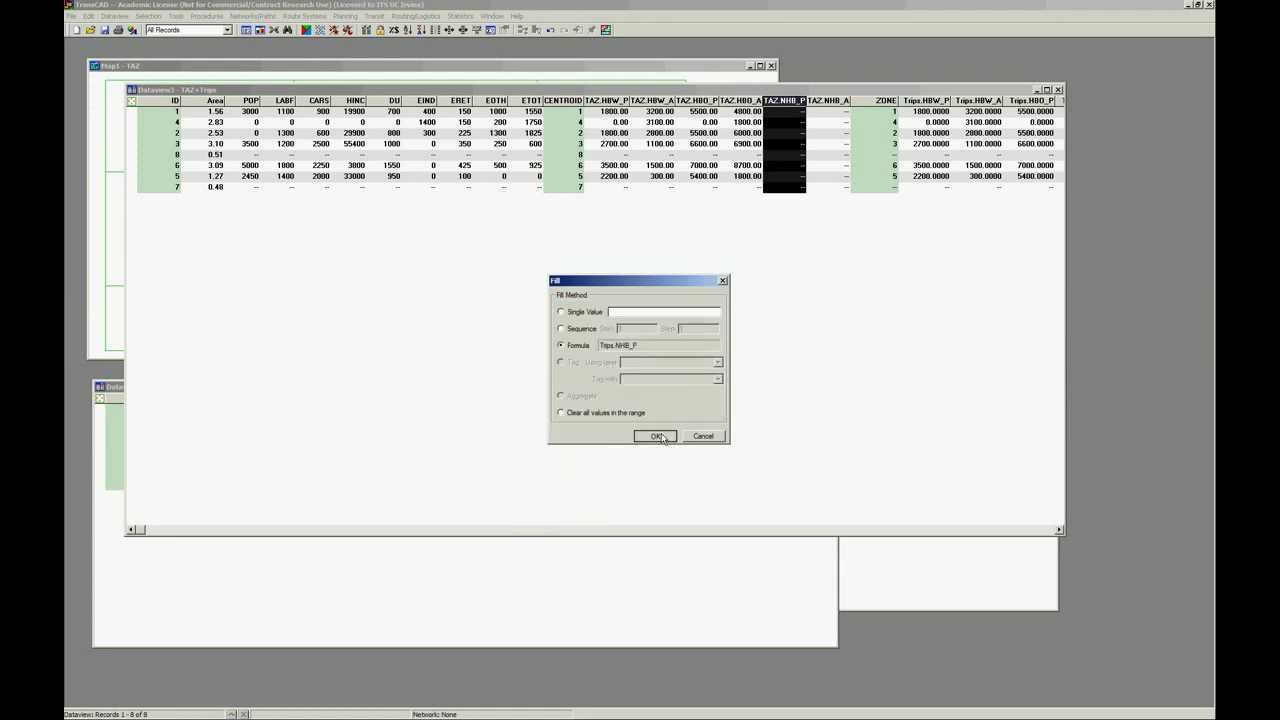
# Step: Fill the TAZ.NHB_A column of the joined dataview with the formula Trips.NHB_A
pyautogui.rightClick(828, 102)
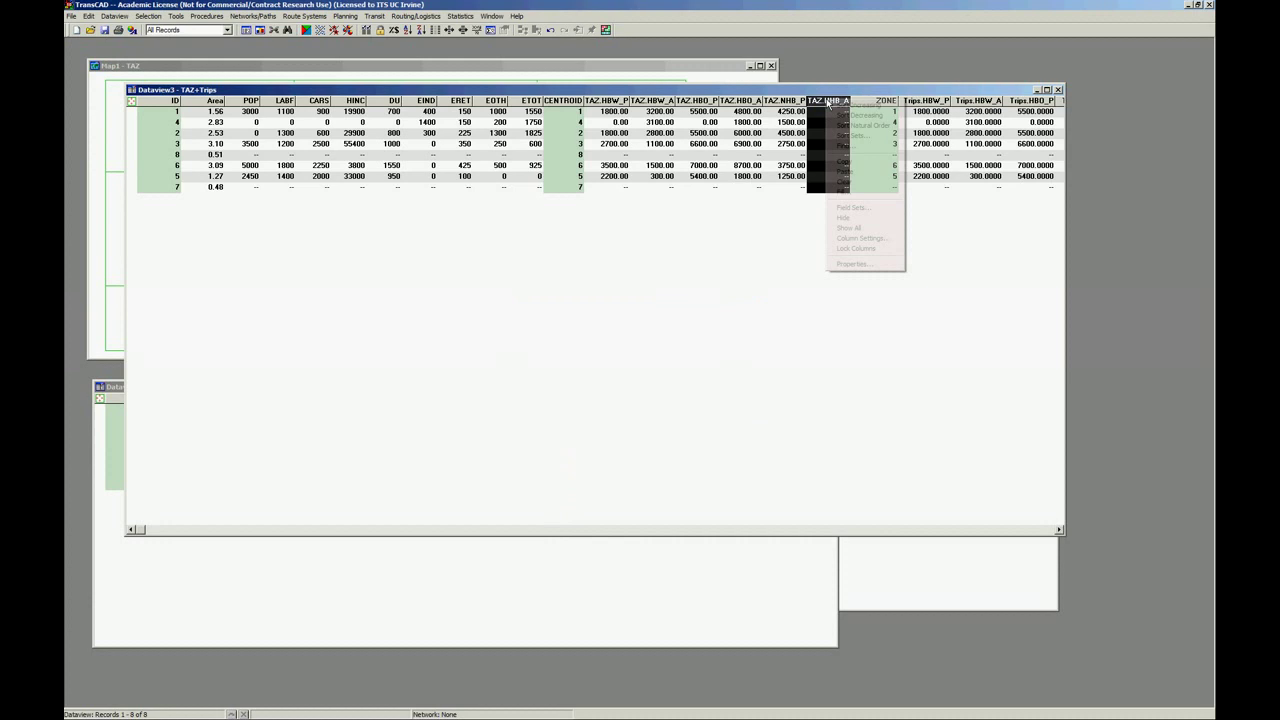
pyautogui.click(847, 191)
pyautogui.click(568, 348)
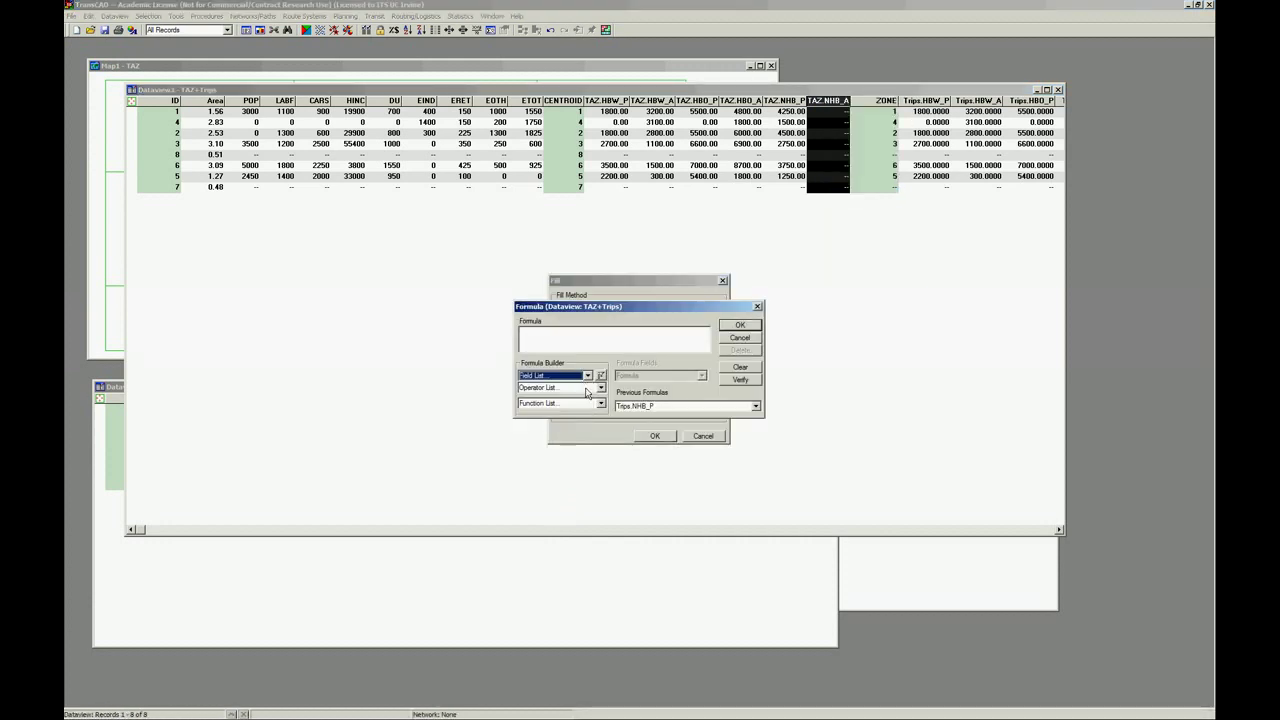
pyautogui.click(588, 375)
pyautogui.scroll(-5, 550, 460)
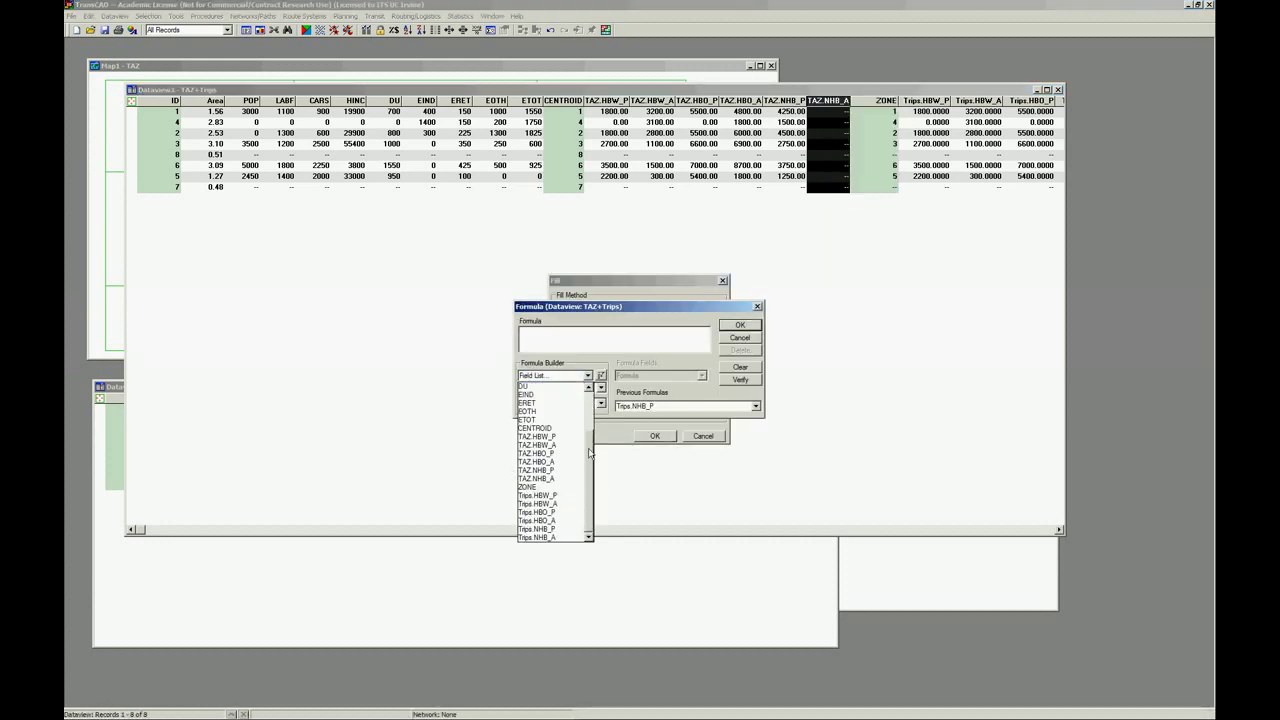
pyautogui.click(545, 538)
pyautogui.click(740, 325)
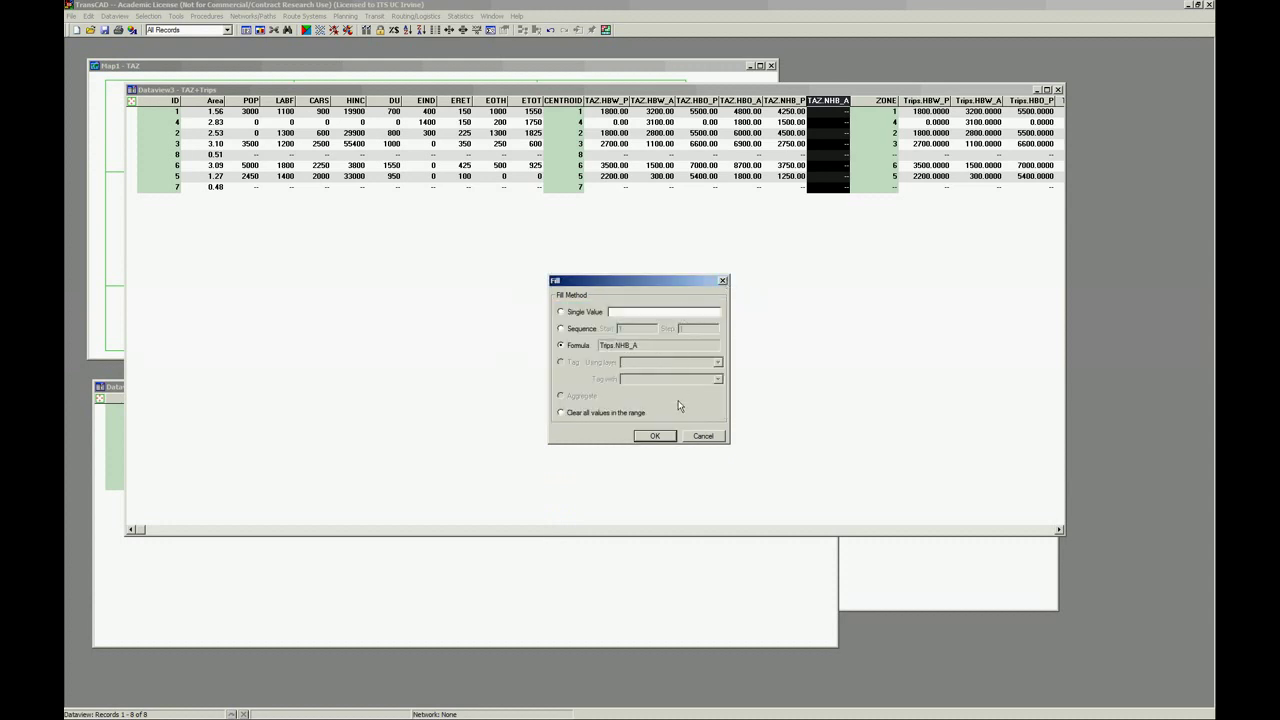
pyautogui.click(655, 436)
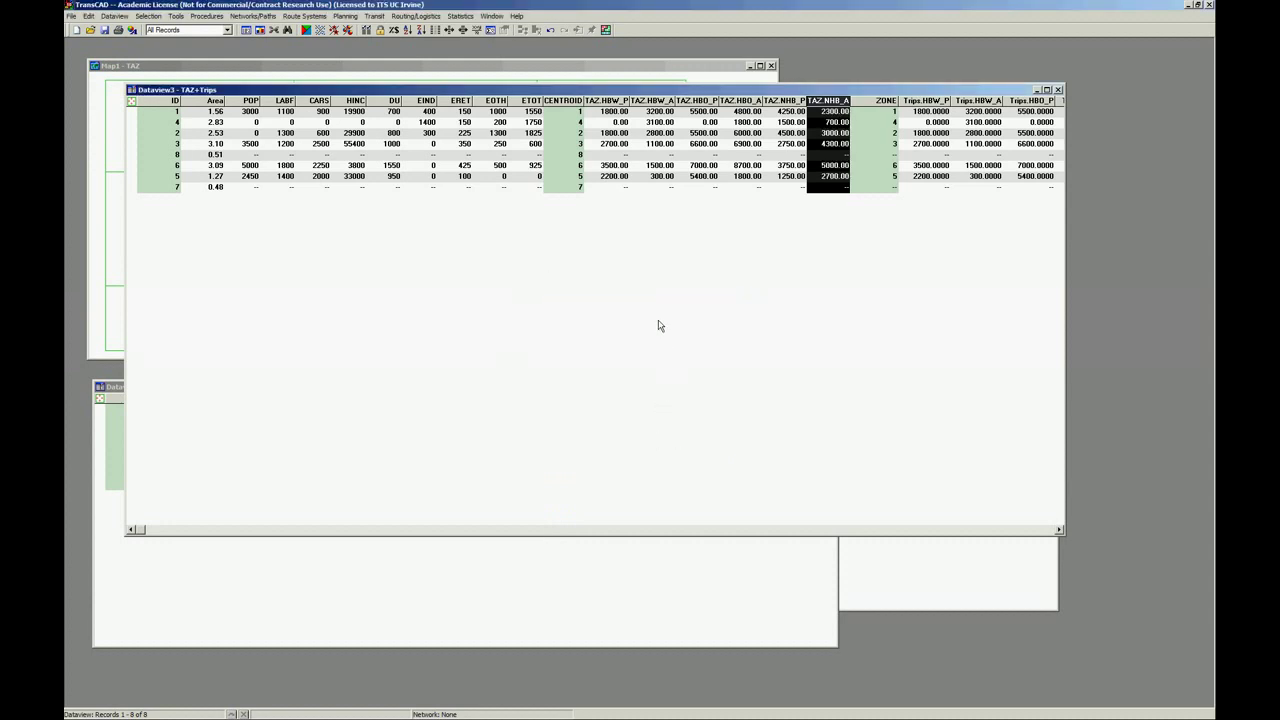